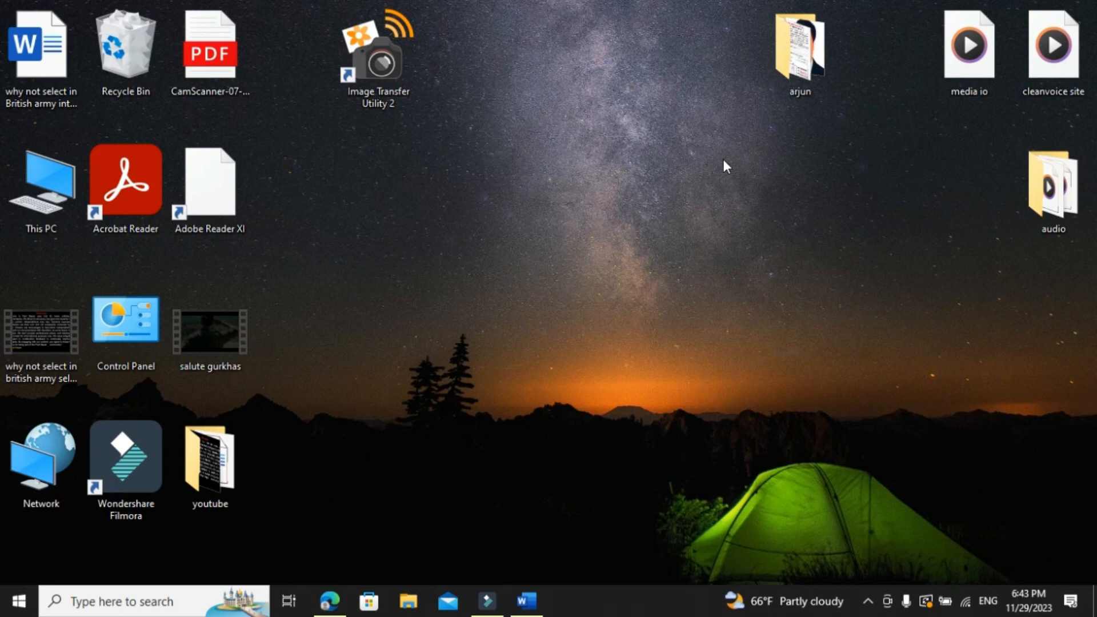
pyautogui.moveTo(331, 605)
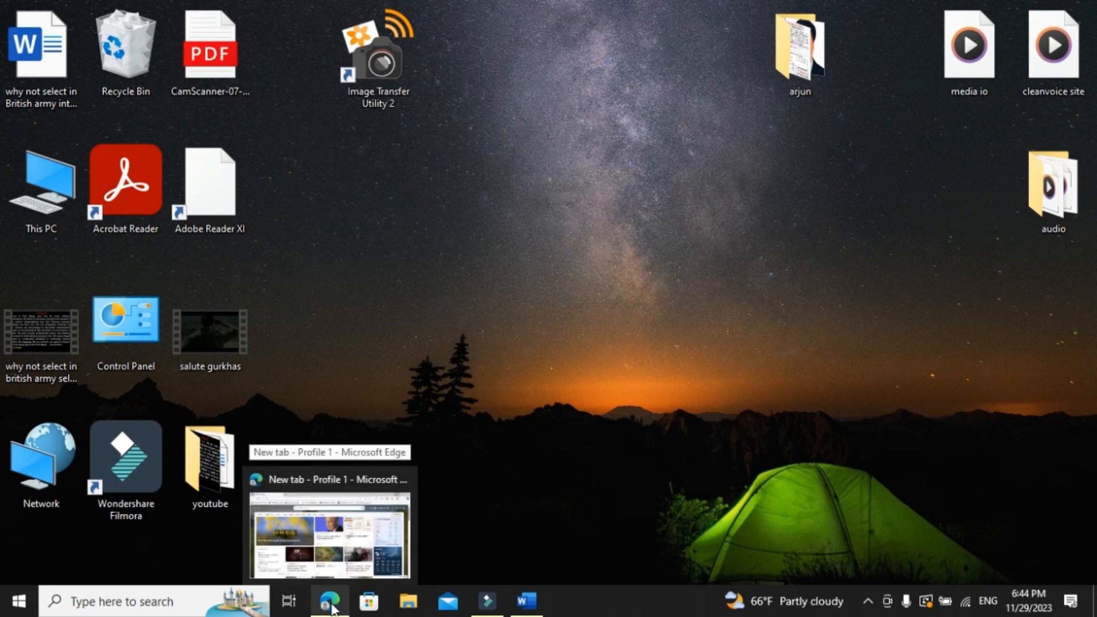
pyautogui.click(331, 606)
pyautogui.click(210, 41)
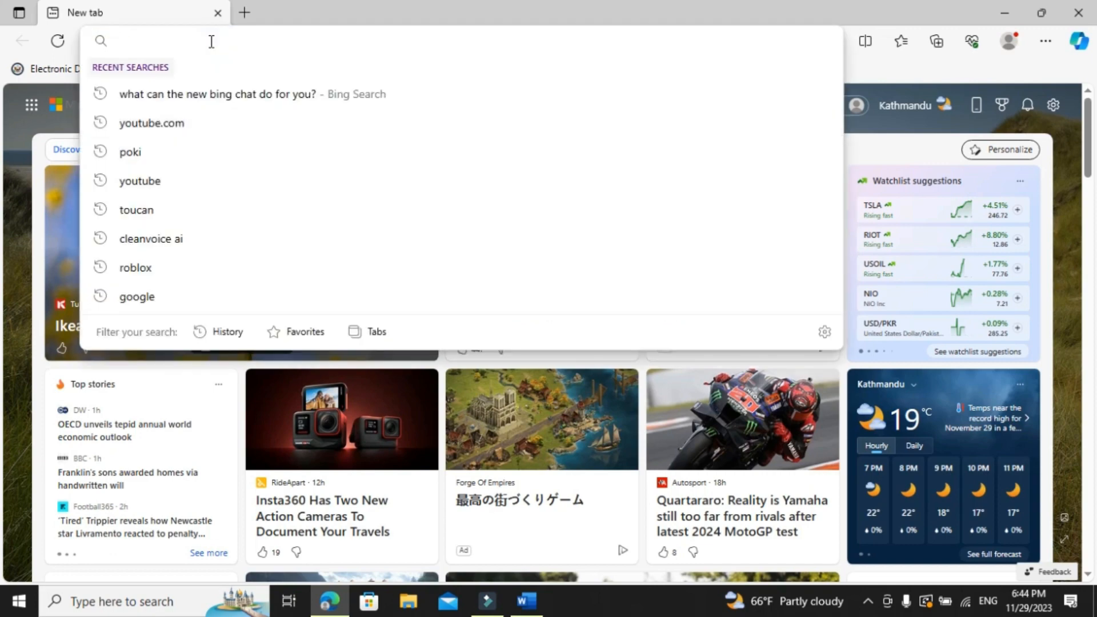
pyautogui.write('google.com')
pyautogui.press('Return')
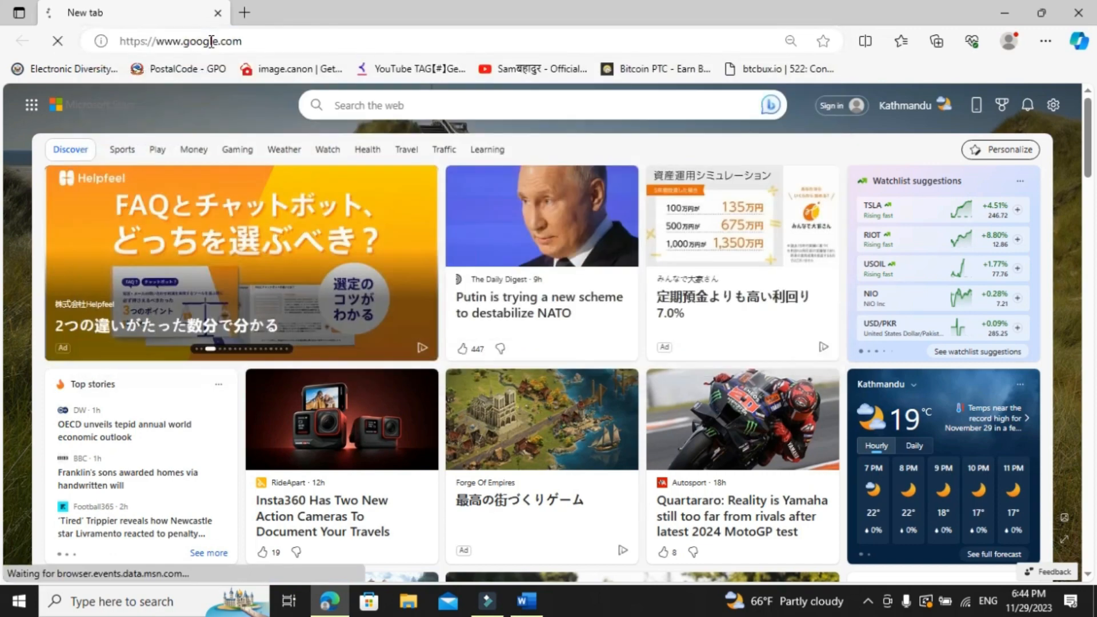
# Search Google for "antarik rajaswa karyalaya"
pyautogui.write('an')
pyautogui.press('BackSpace')
pyautogui.press('BackSpace')
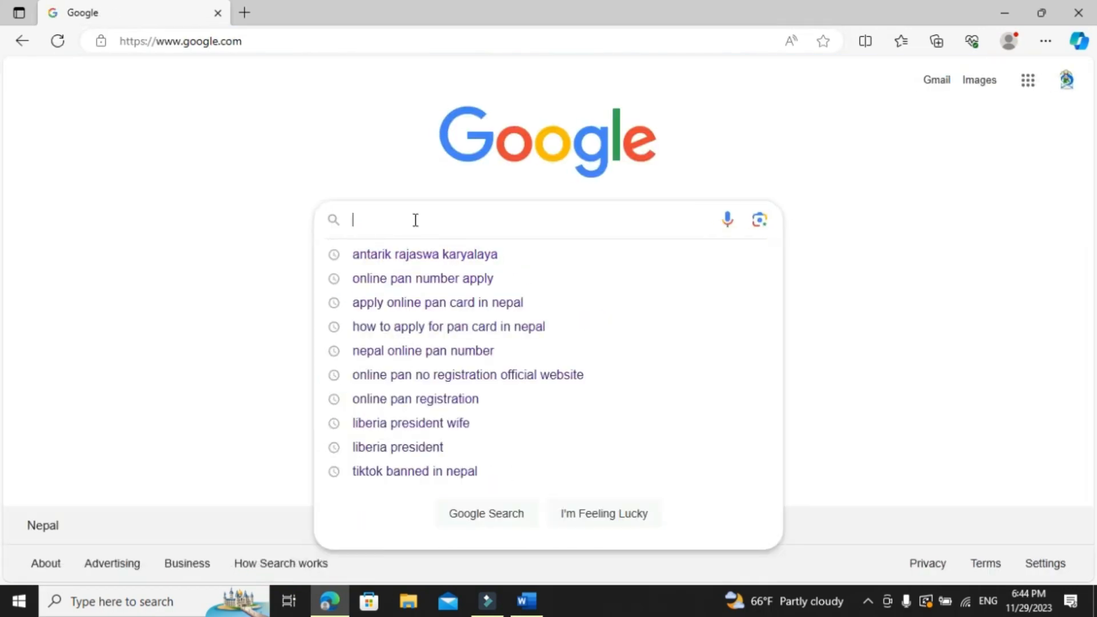
pyautogui.write('antarik')
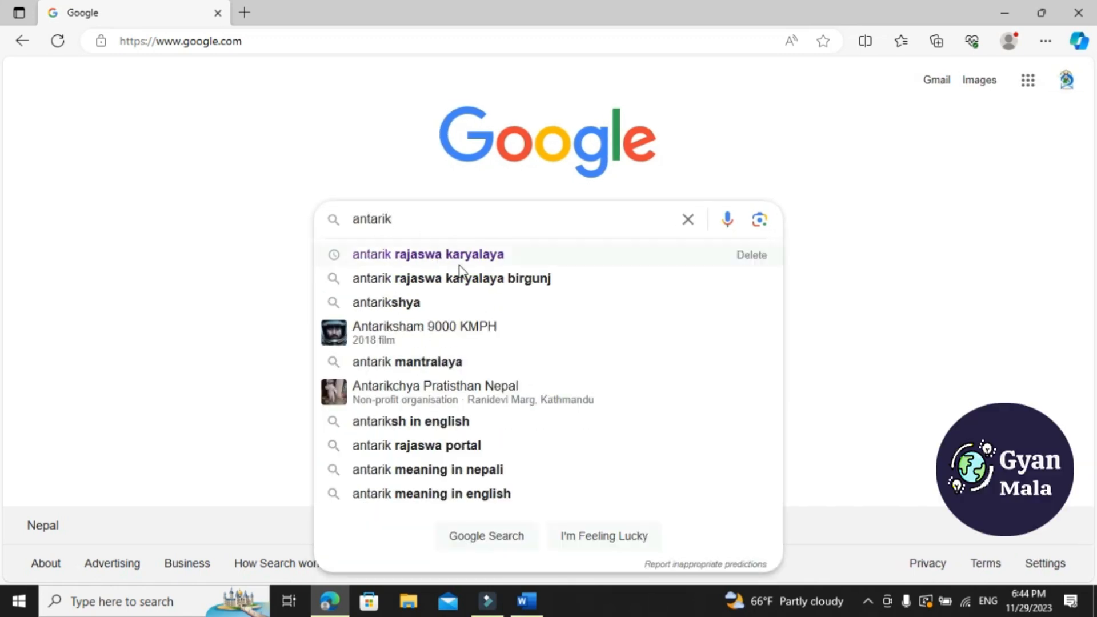
pyautogui.click(473, 254)
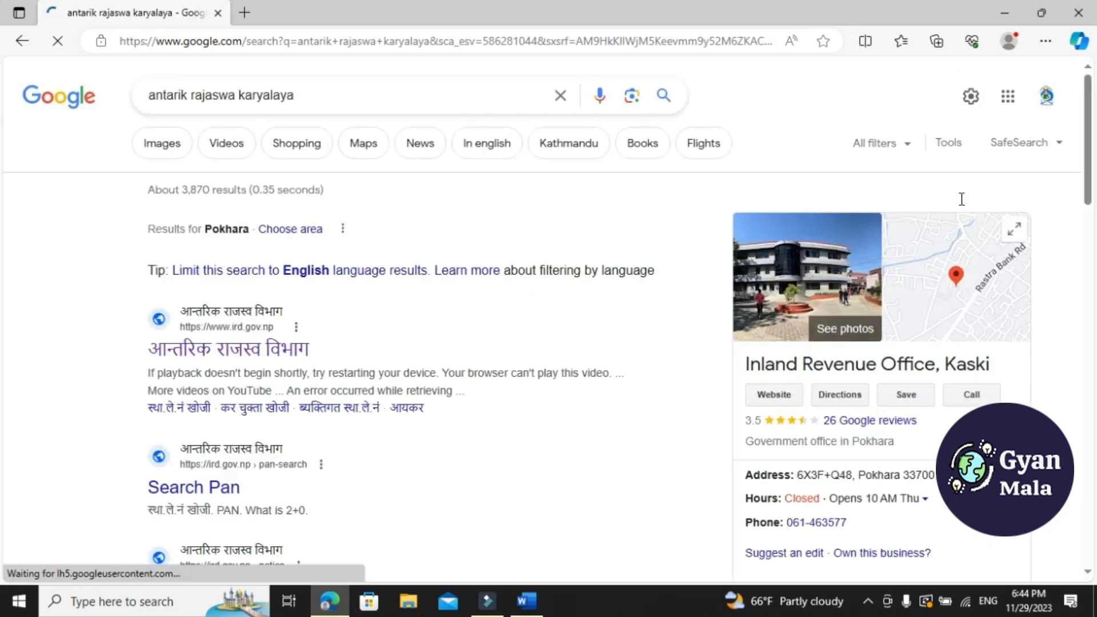
pyautogui.moveTo(1090, 177); pyautogui.dragTo(1091, 197)
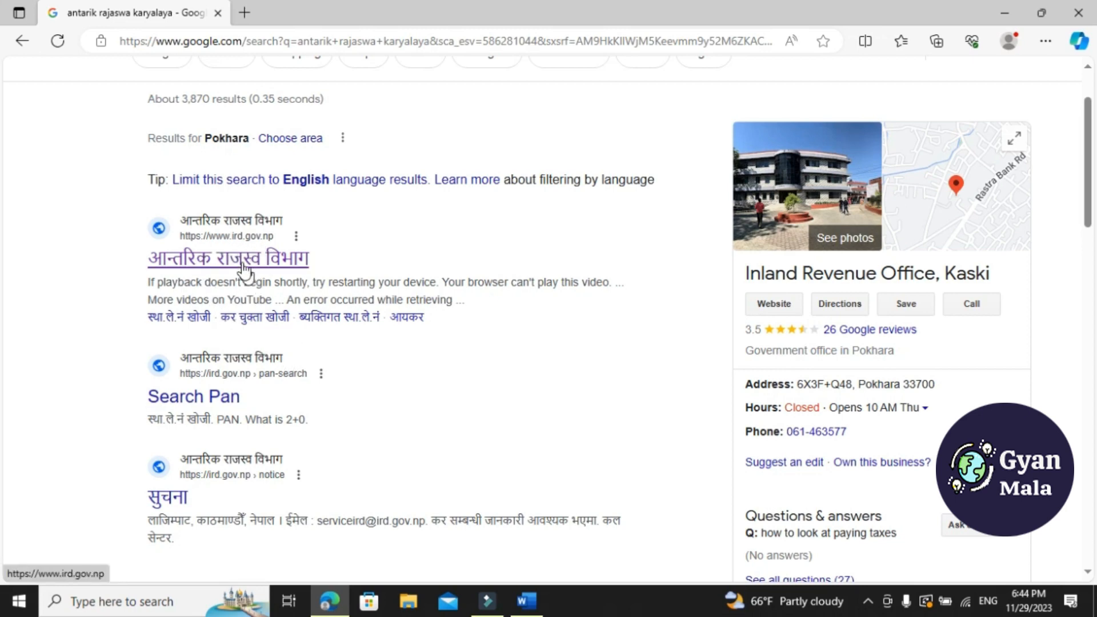
pyautogui.click(280, 264)
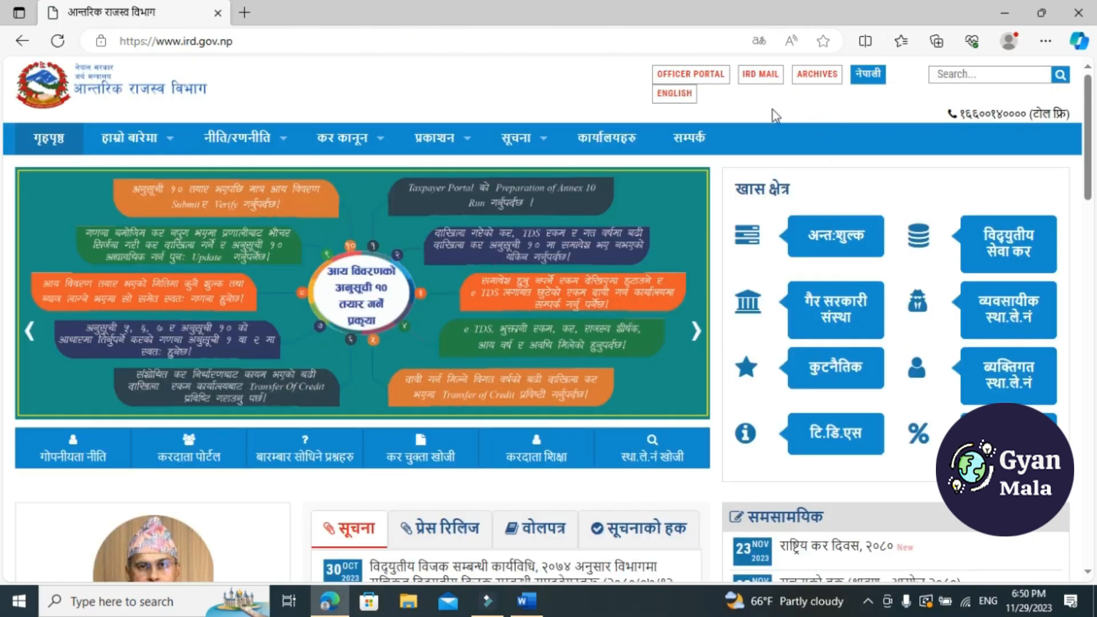
pyautogui.click(677, 101)
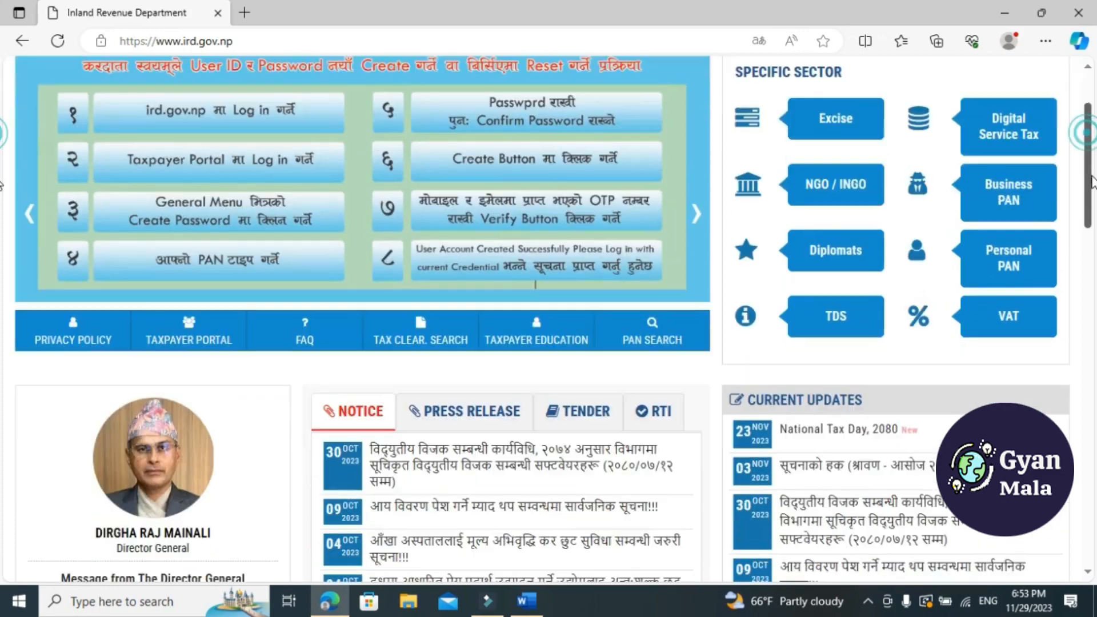
# Go to the Taxpayer Portal and open Application For Registration under Registration(PAN,VAT,EXCISE)
pyautogui.scroll(-1, 2, 129)
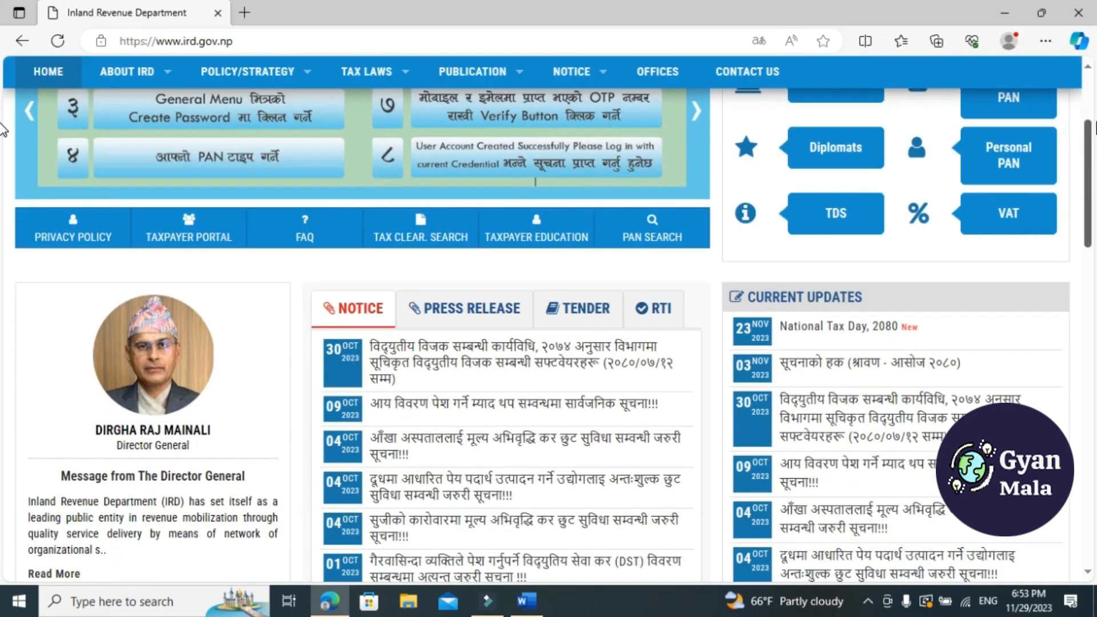
pyautogui.scroll(3, 2, 129)
pyautogui.scroll(-4, 1, 154)
pyautogui.scroll(1, 1, 200)
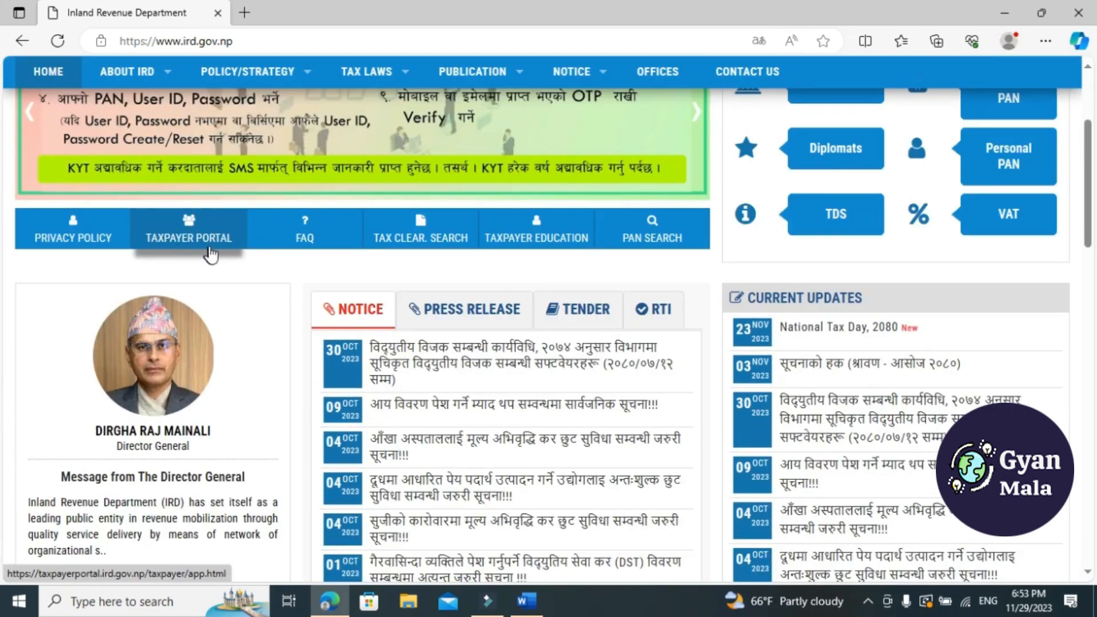
pyautogui.click(192, 236)
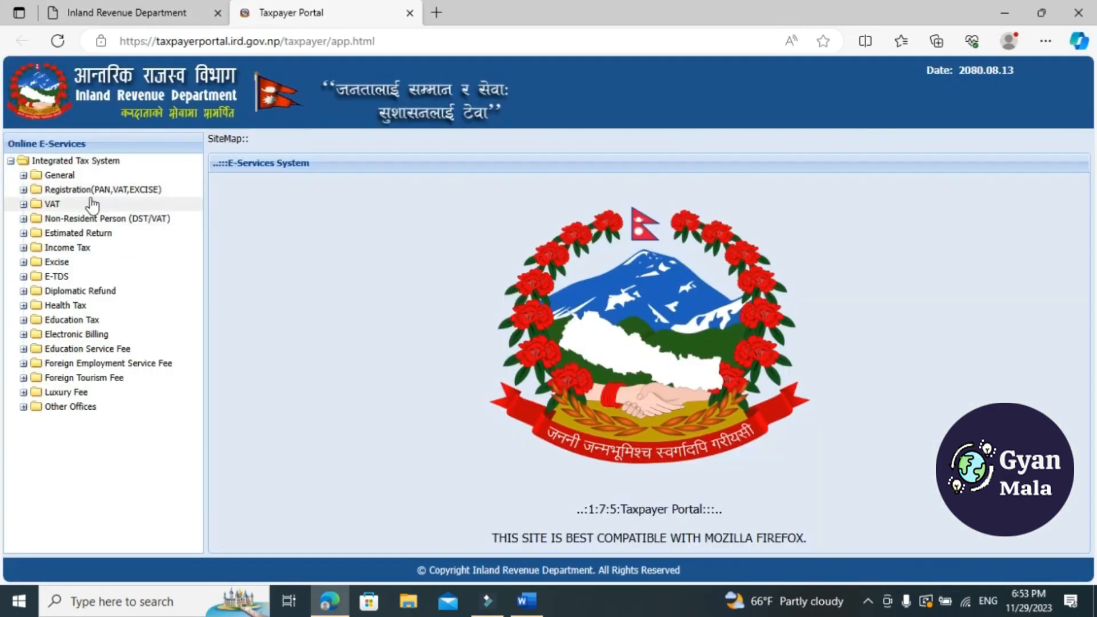
pyautogui.click(24, 189)
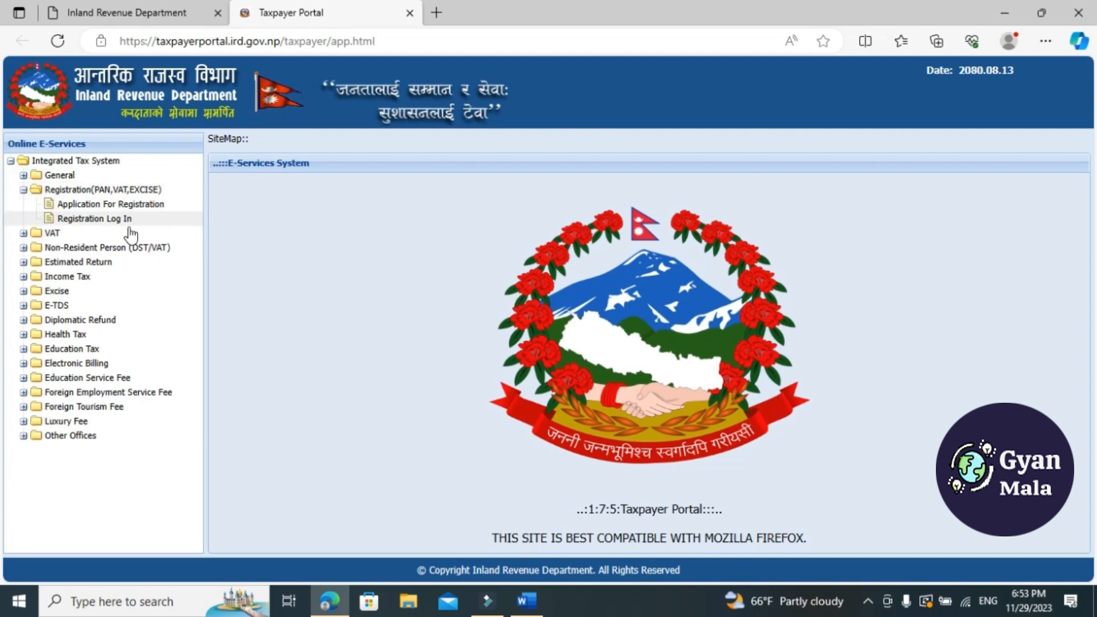
pyautogui.click(131, 206)
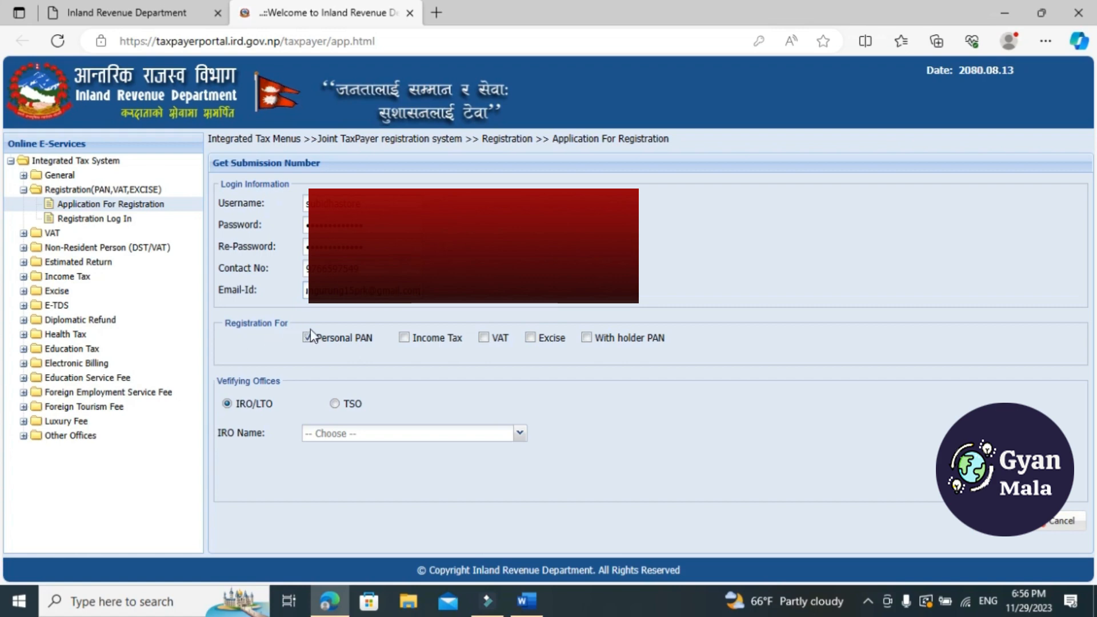
# Choose Income Tax registration with the IRO/LTO office आ.रा.का. पोखरा, and submit and confirm the request for a submission number
pyautogui.click(404, 338)
pyautogui.click(226, 402)
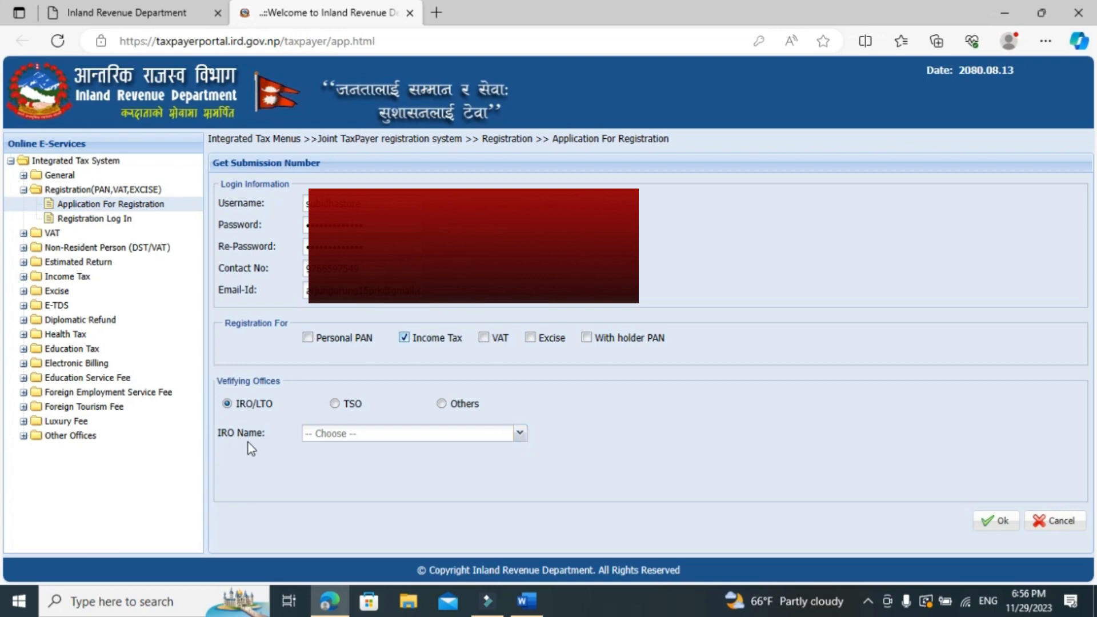
pyautogui.click(517, 438)
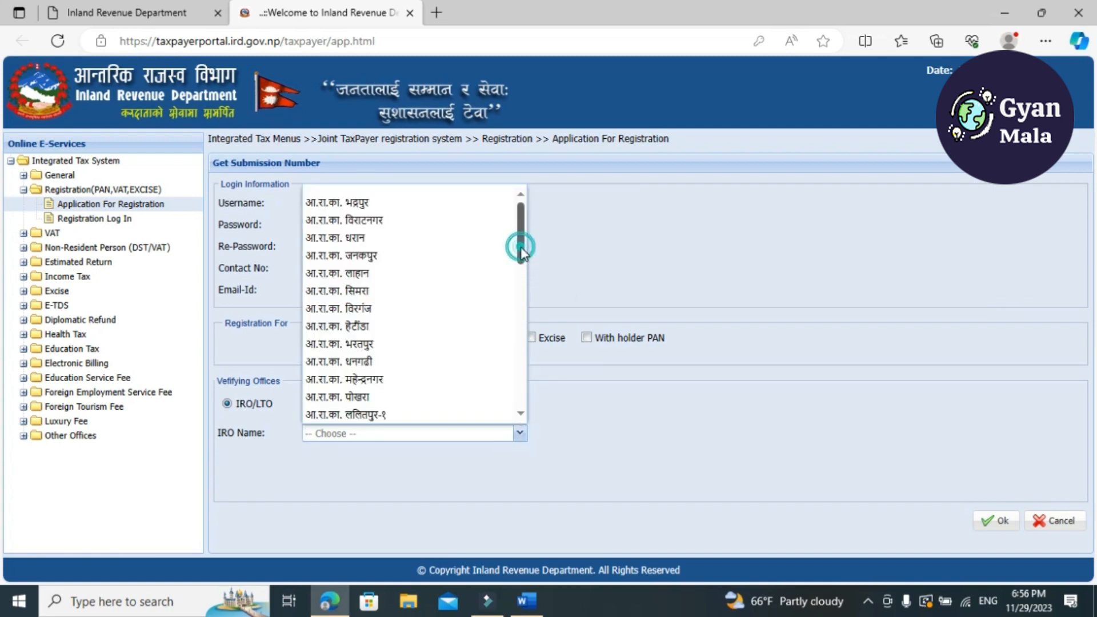
pyautogui.scroll(-1, 520, 254)
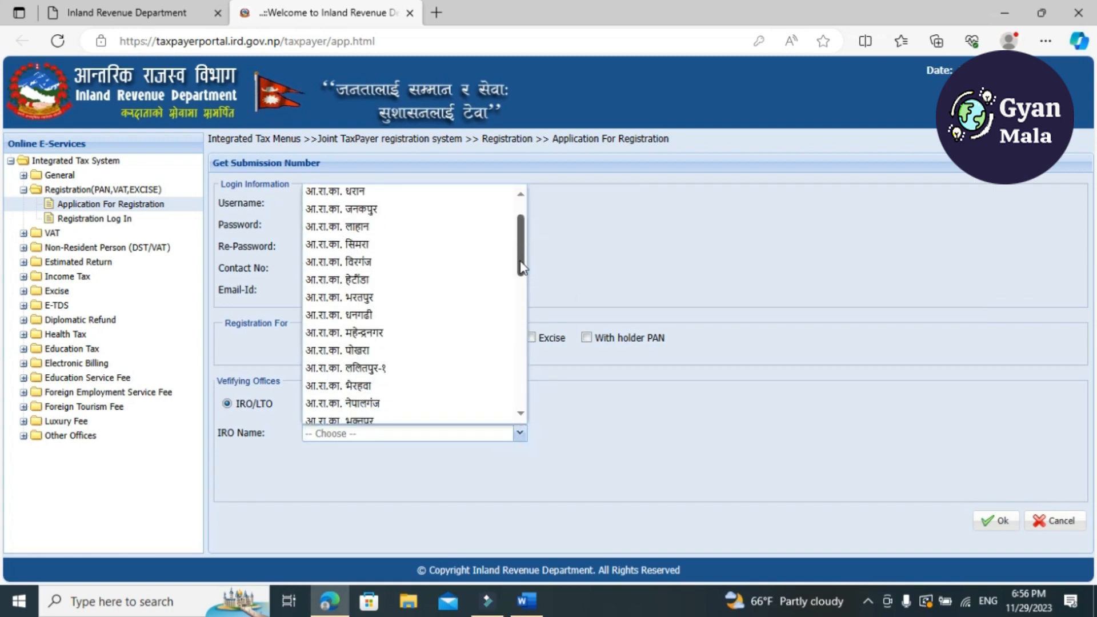
pyautogui.click(360, 345)
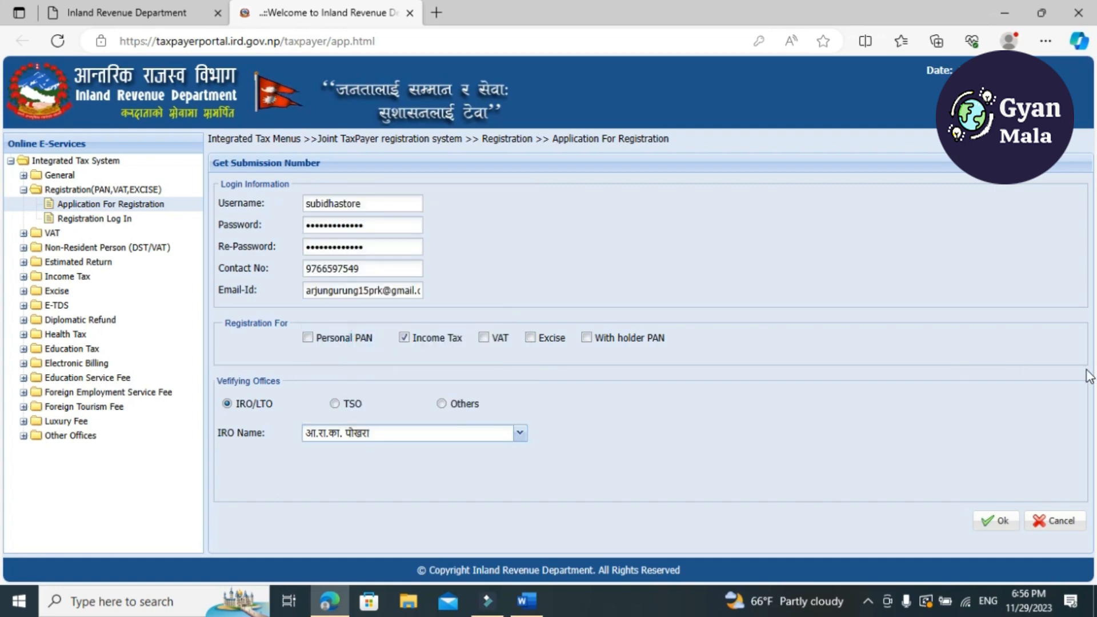
pyautogui.click(994, 526)
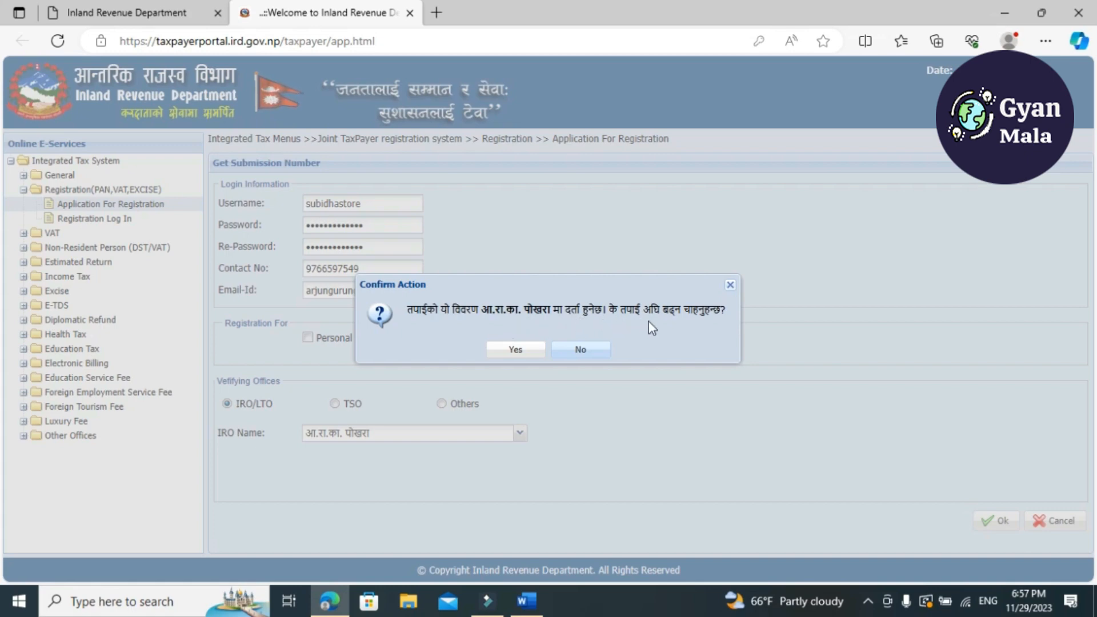
pyautogui.click(516, 351)
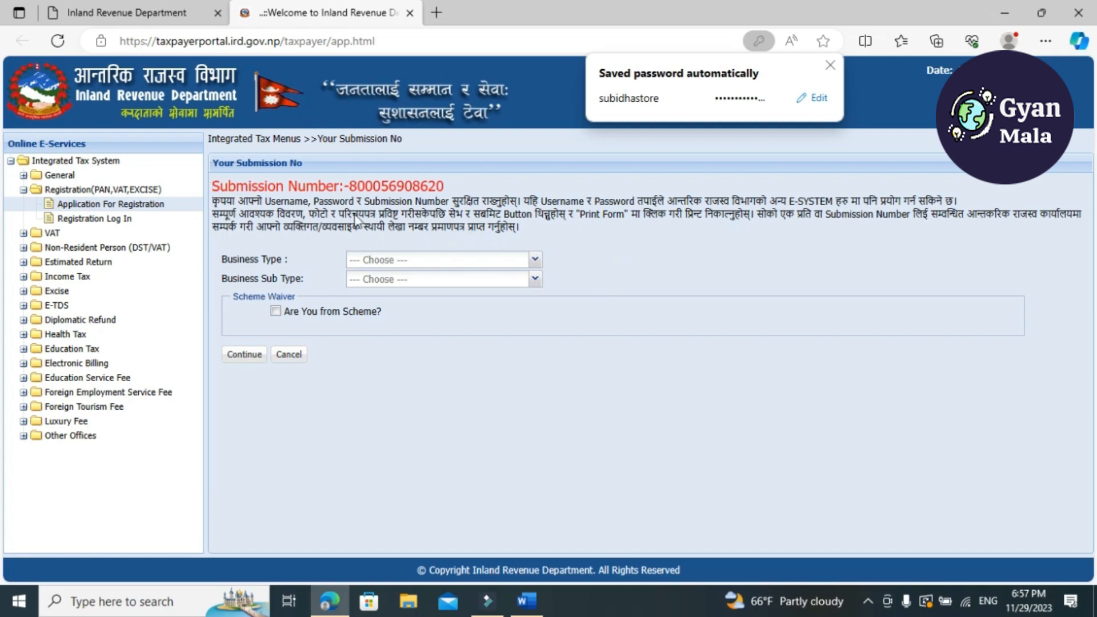
# Copy the submission number and its instructions into the blank Word document, and return to the registration page in Edge
pyautogui.moveTo(212, 186); pyautogui.dragTo(553, 227)
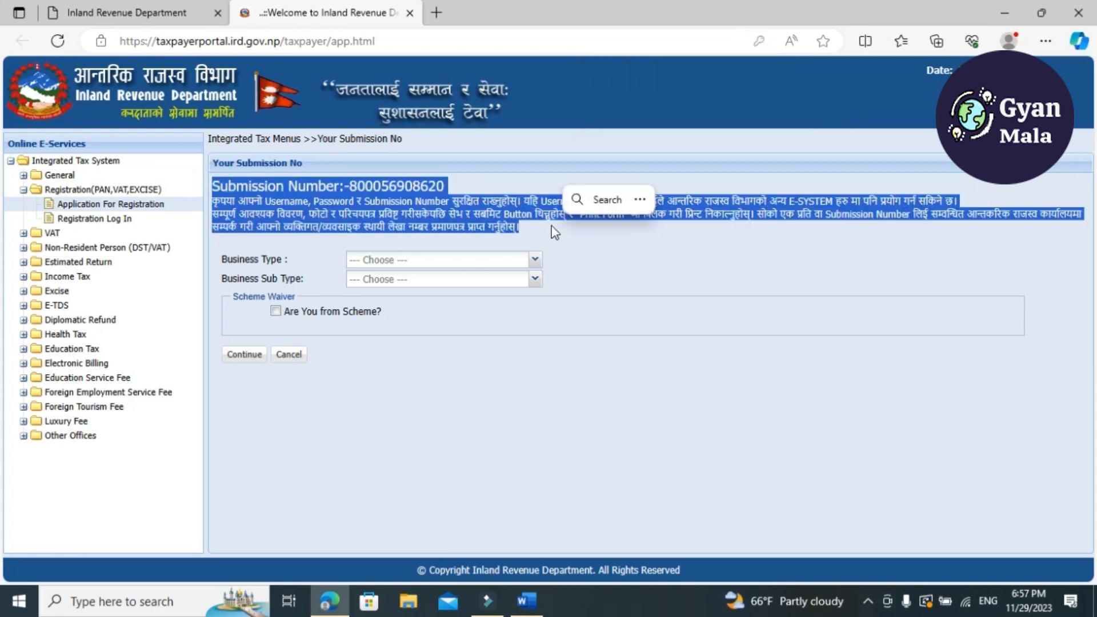
pyautogui.hotkey('ctrl', 'c')
pyautogui.hotkey('alt', 'Tab')
pyautogui.hotkey('ctrl', 'v')
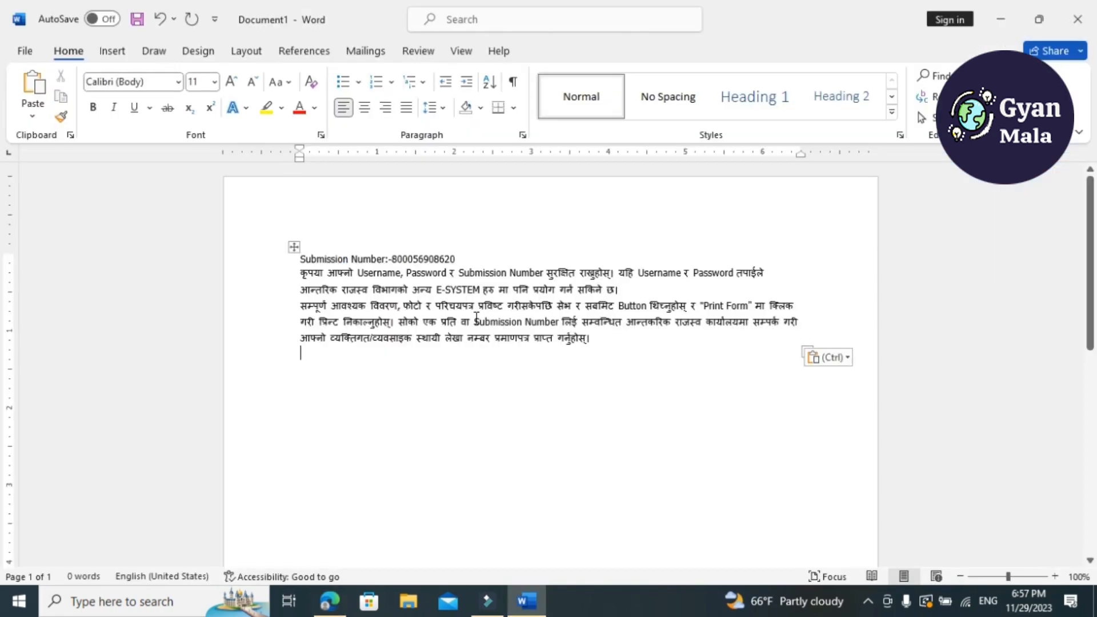
pyautogui.hotkey('alt', 'Tab')
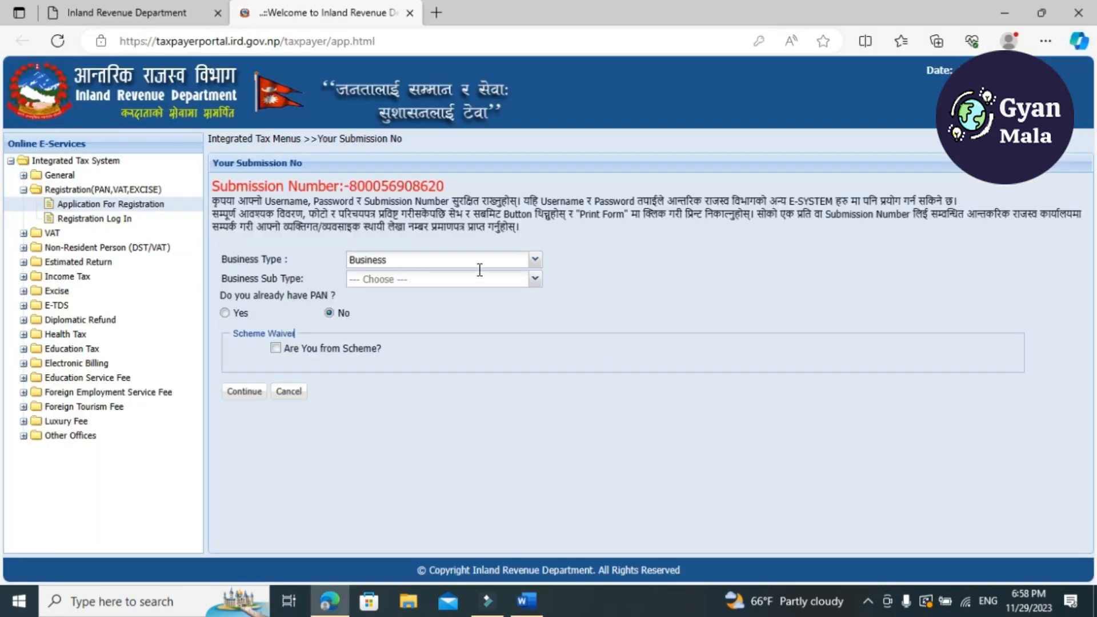
# Set the business type to Individual and the sub type to PROPRIETORSHIP, and continue to the person registration form
pyautogui.click(536, 261)
pyautogui.click(401, 286)
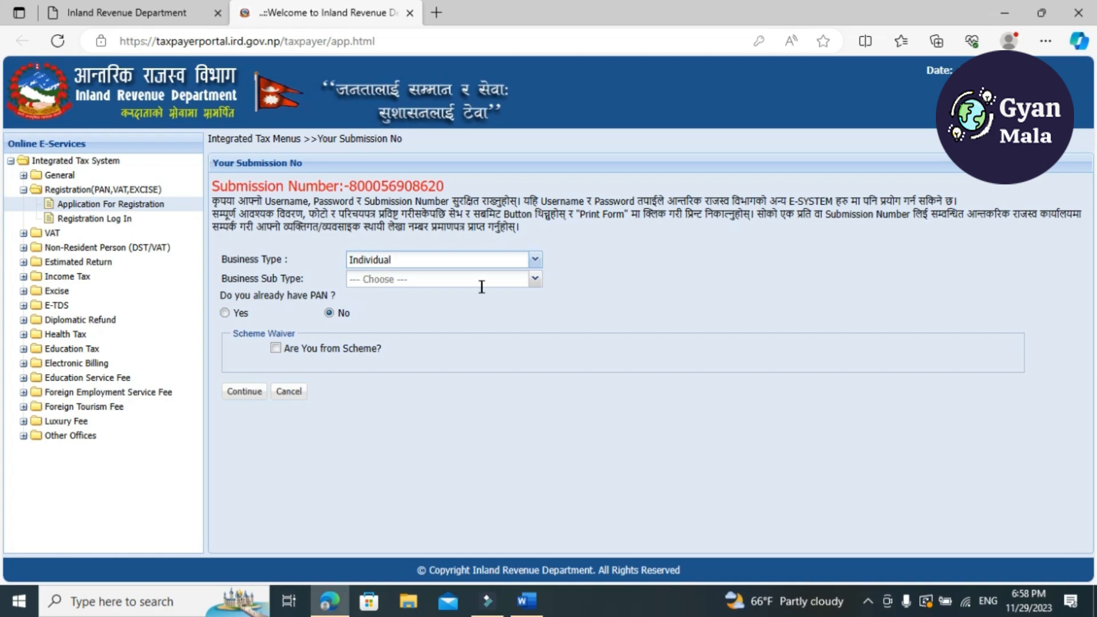
pyautogui.click(534, 281)
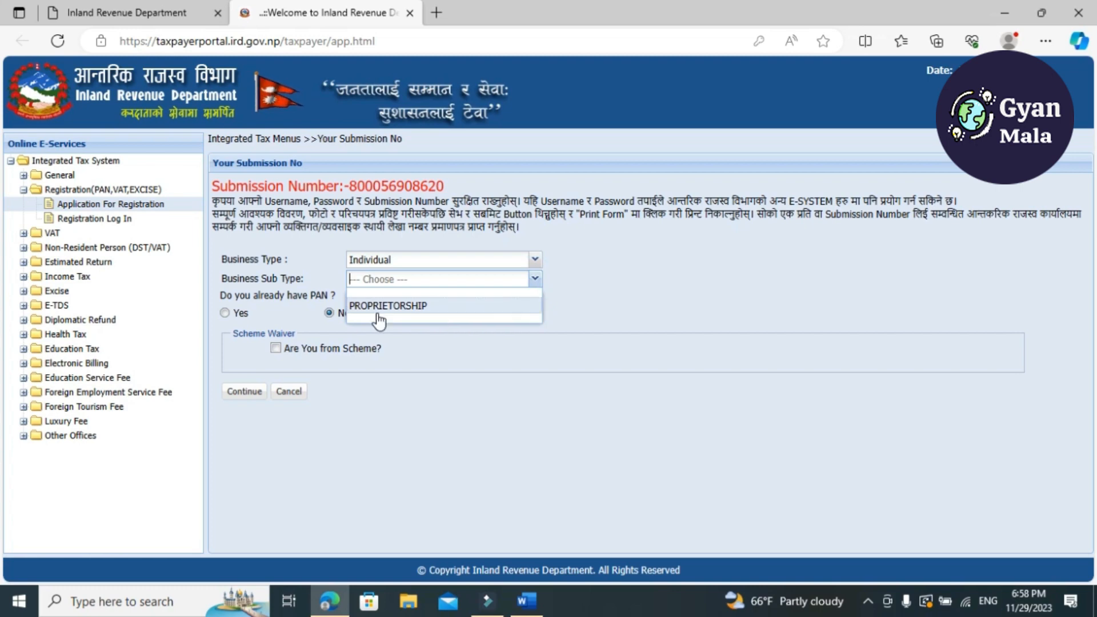
pyautogui.click(433, 307)
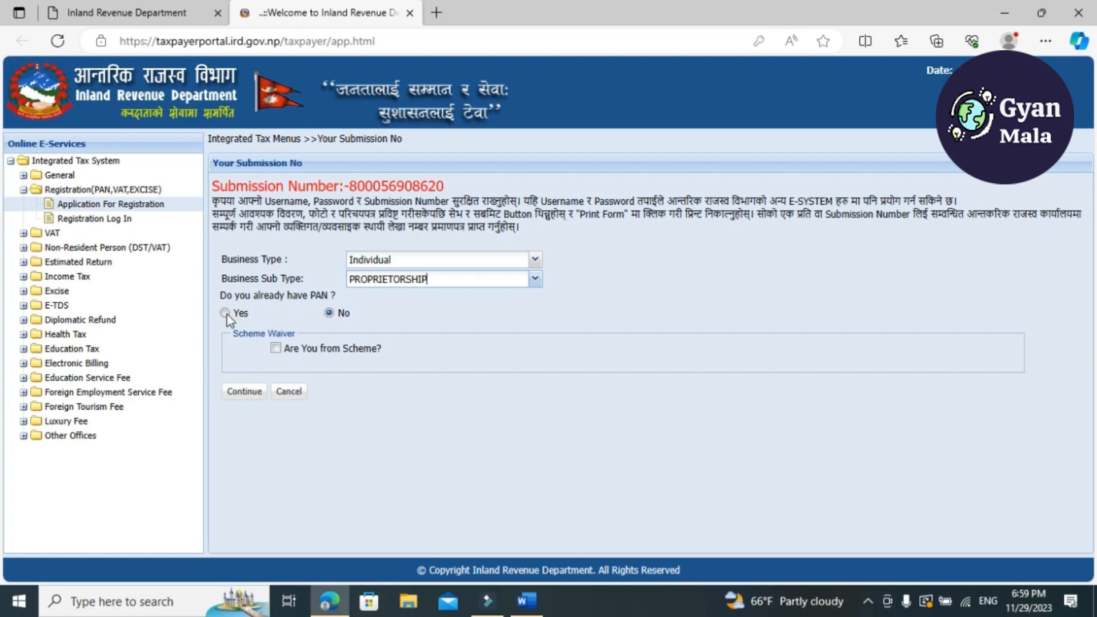
pyautogui.click(244, 393)
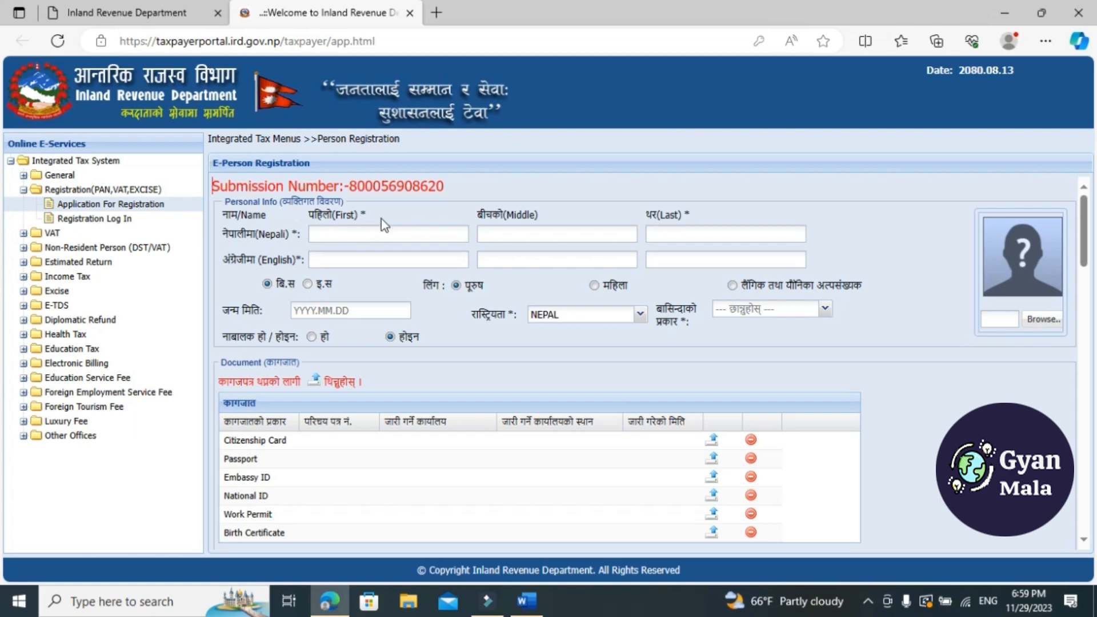
# Open the Nepali Unicode converter (ashesh.com.np/nepali-unicode.php) in a new browser tab and bring its text boxes into view
pyautogui.click(436, 12)
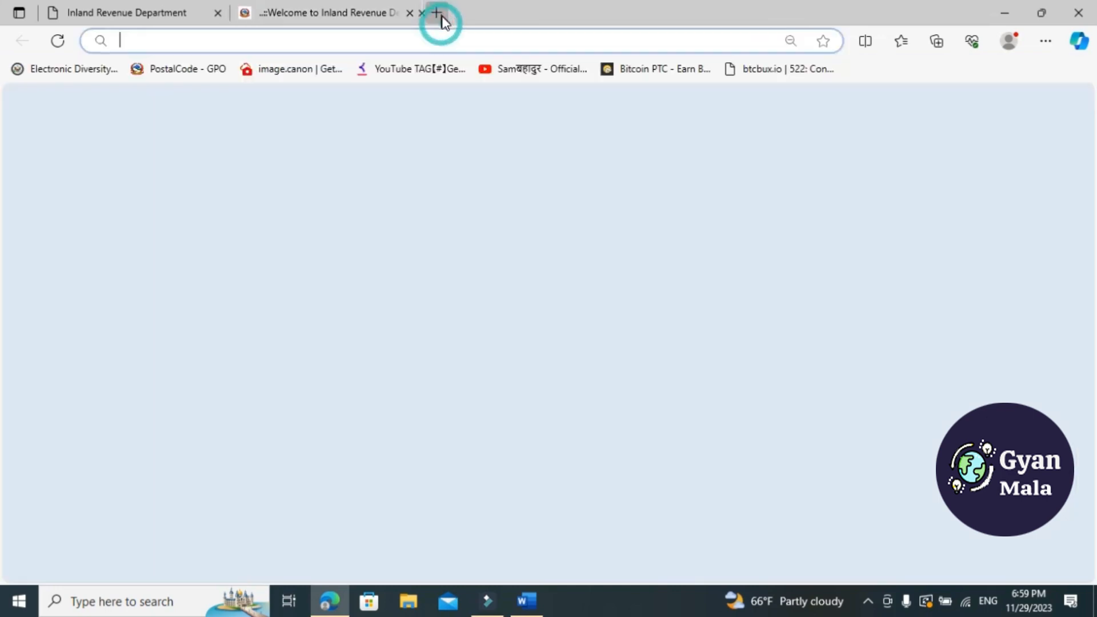
pyautogui.click(441, 38)
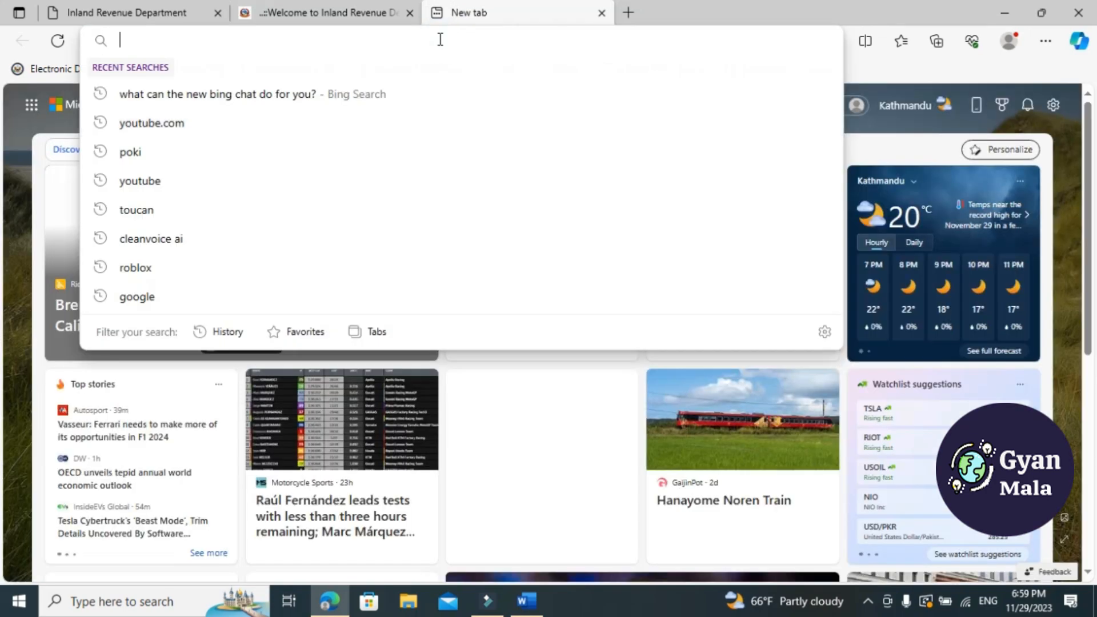
pyautogui.write('nep')
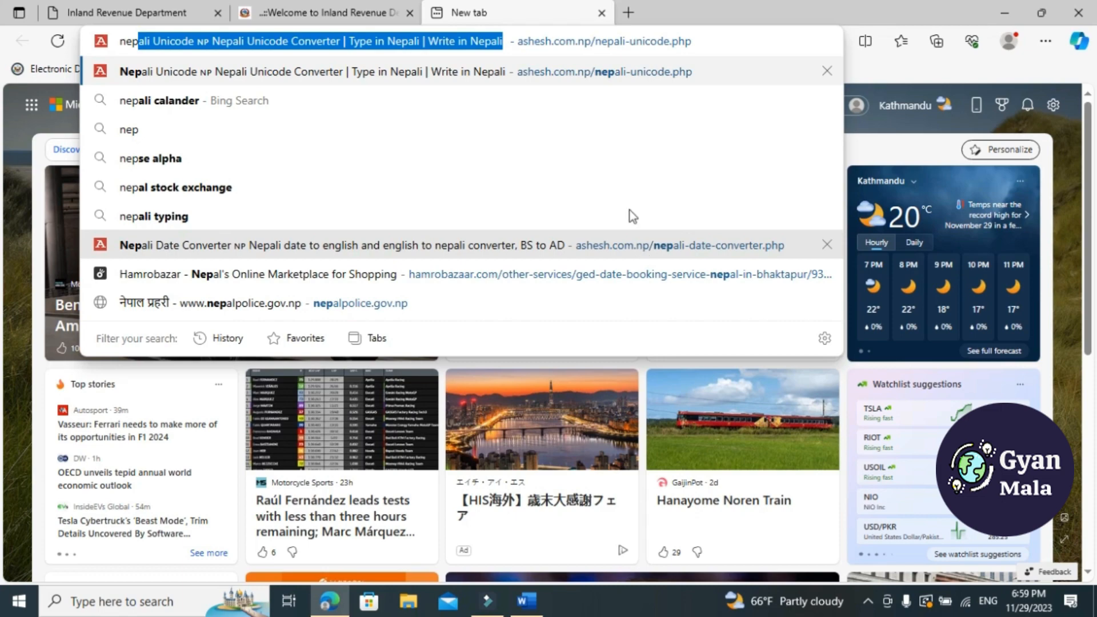
pyautogui.click(601, 73)
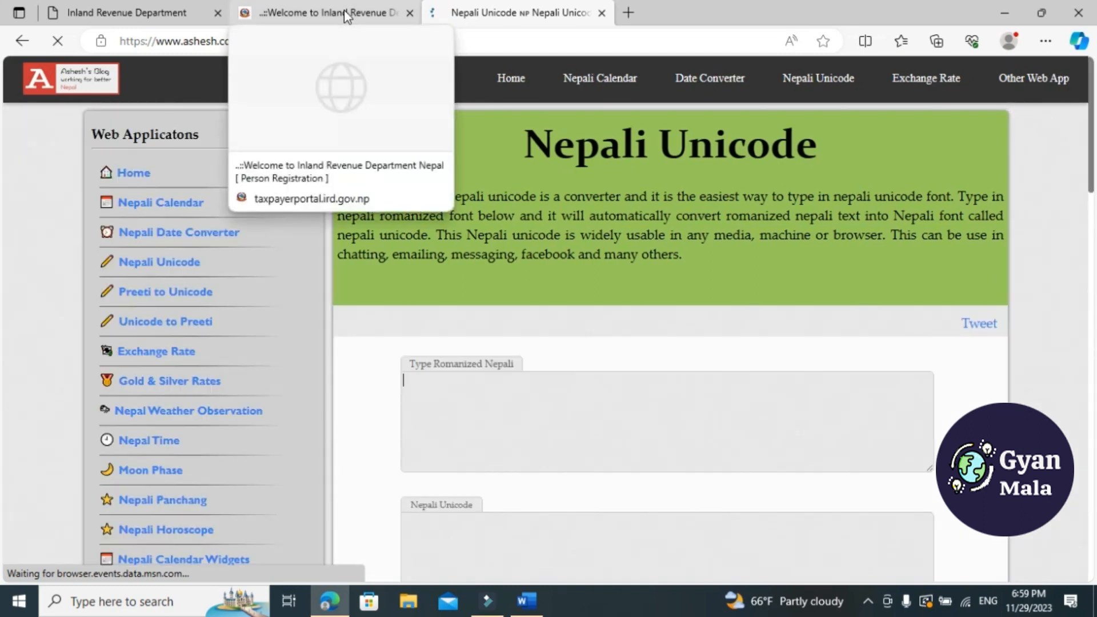
pyautogui.moveTo(635, 134)
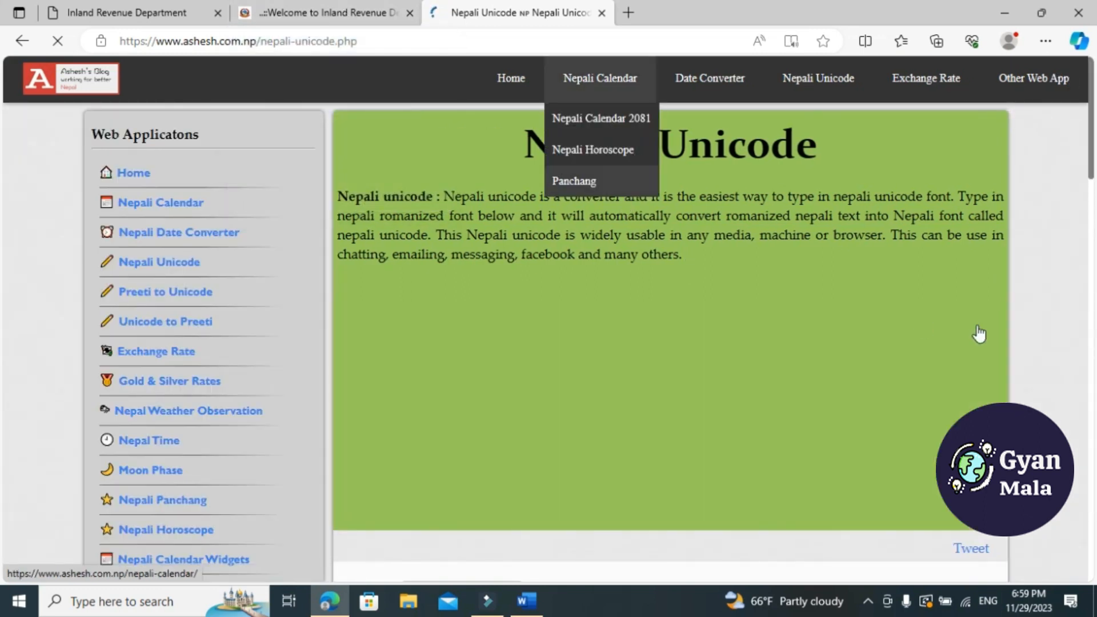
pyautogui.moveTo(1092, 163); pyautogui.dragTo(1094, 199)
pyautogui.scroll(-3, 2, 228)
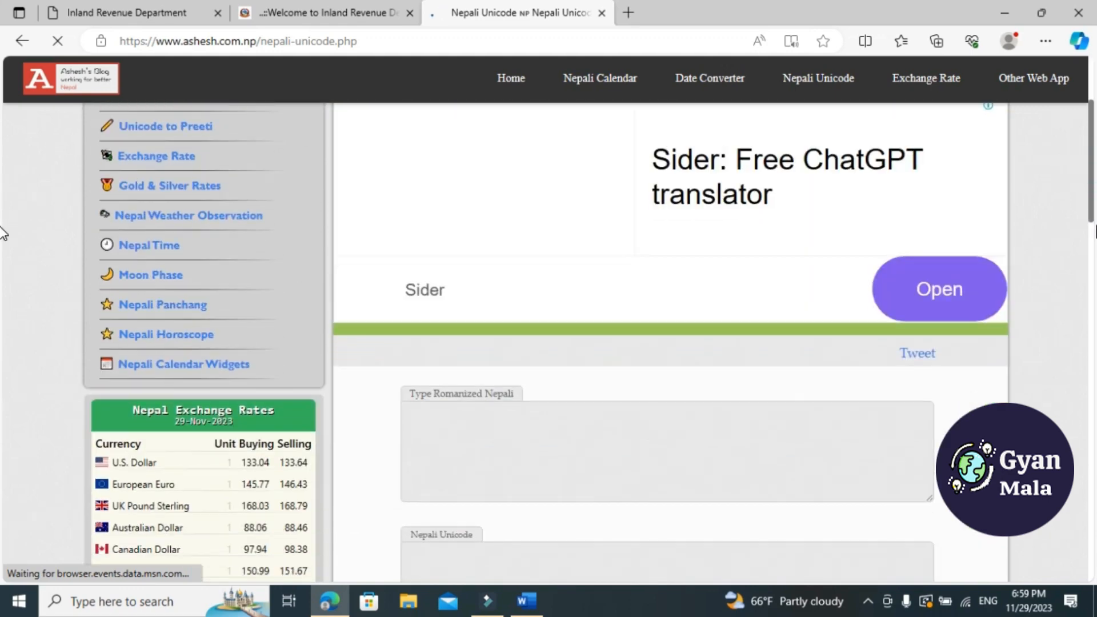
# Convert the applicant's full name from romanized text to Nepali Unicode on the converter page and copy the result
pyautogui.click(128, 14)
pyautogui.click(314, 14)
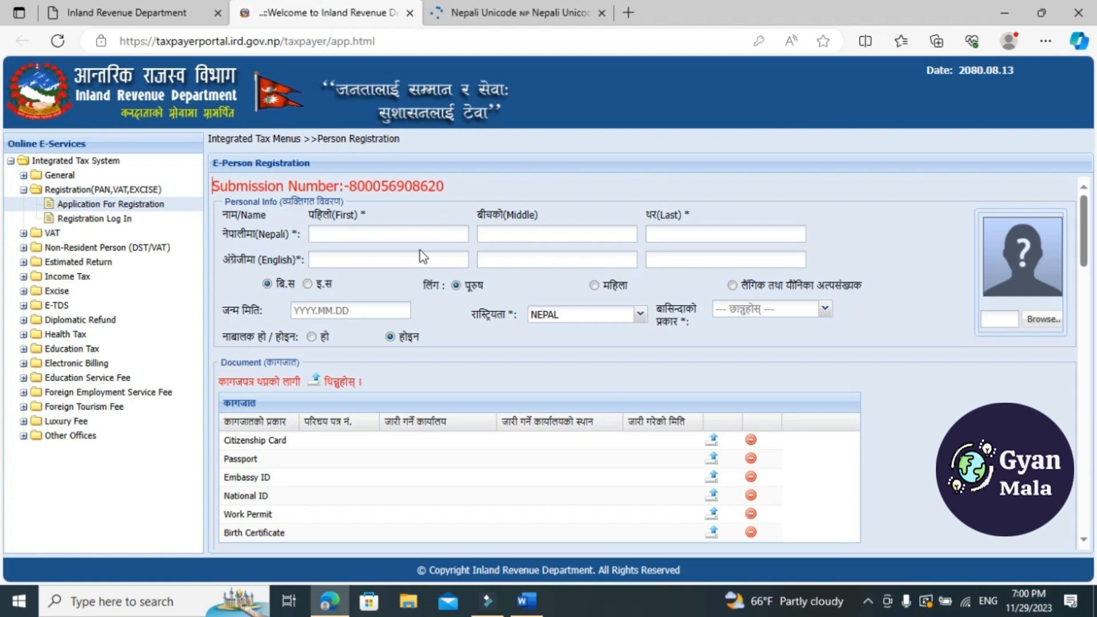
pyautogui.click(501, 17)
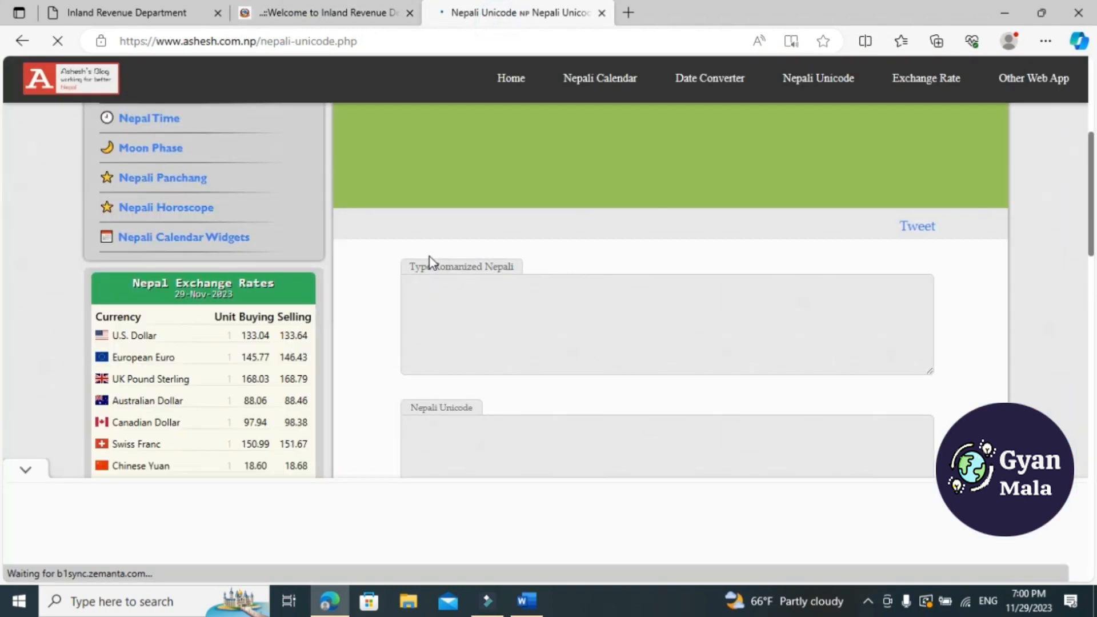
pyautogui.click(487, 305)
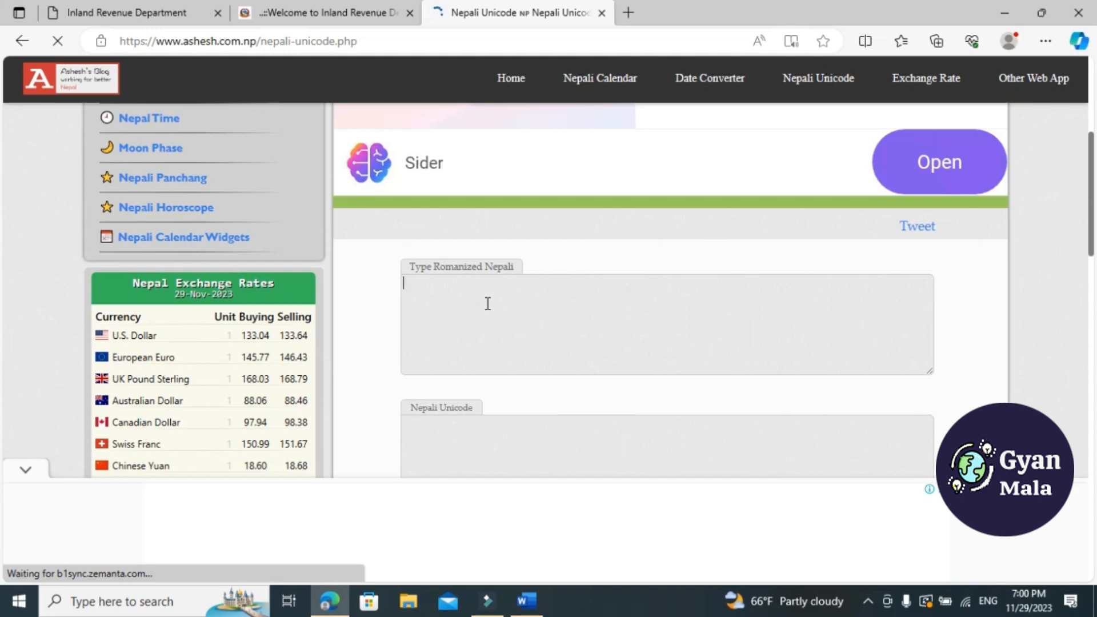
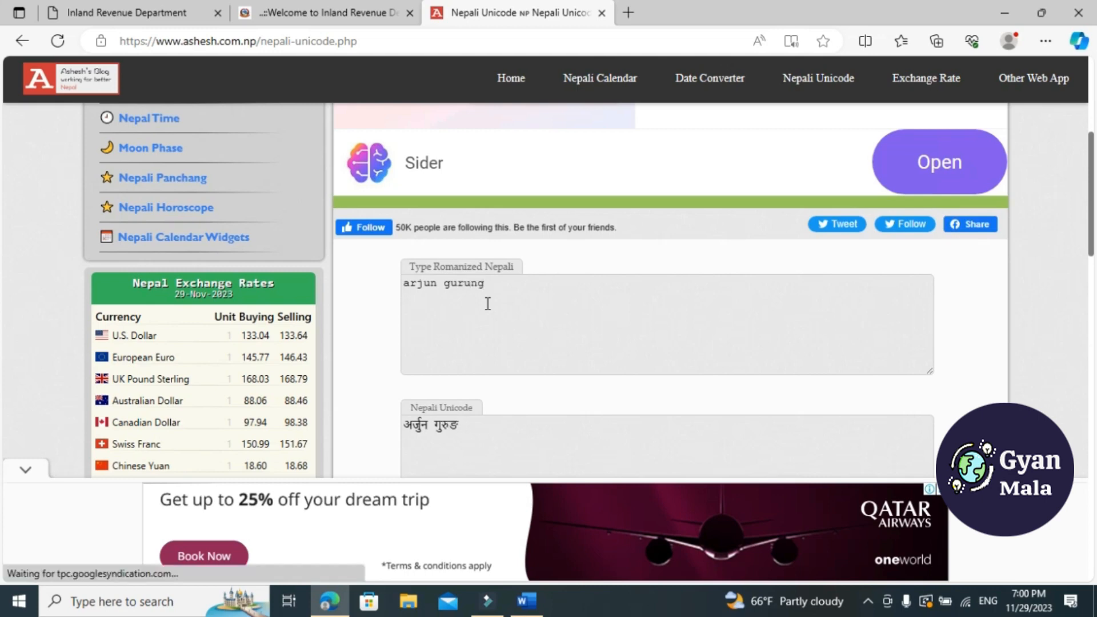
pyautogui.moveTo(484, 427); pyautogui.dragTo(377, 431)
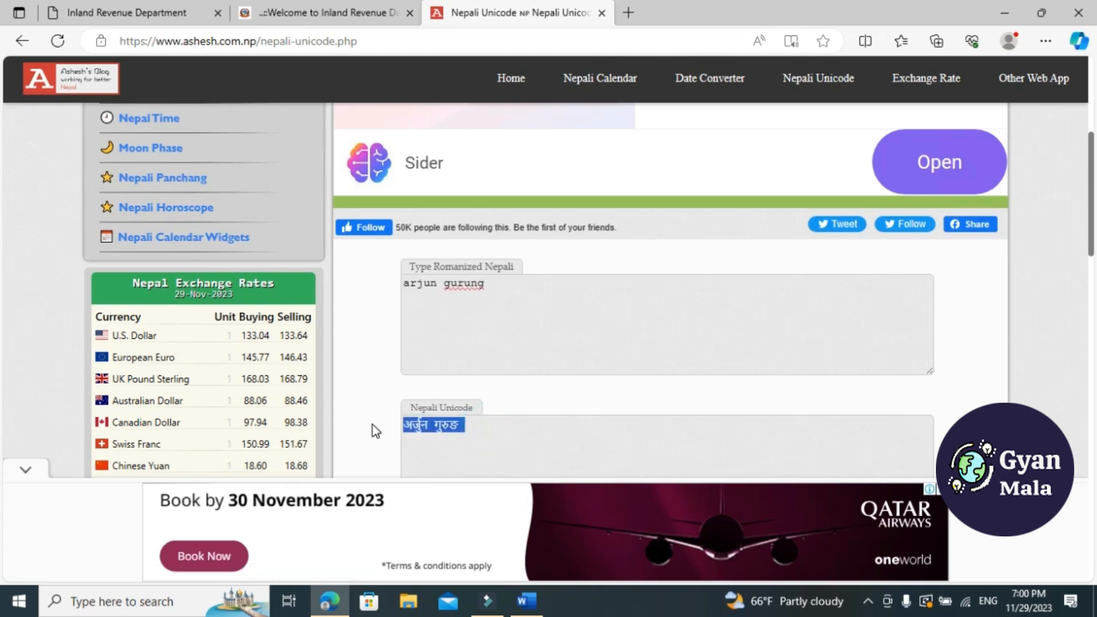
pyautogui.hotkey('ctrl', 'c')
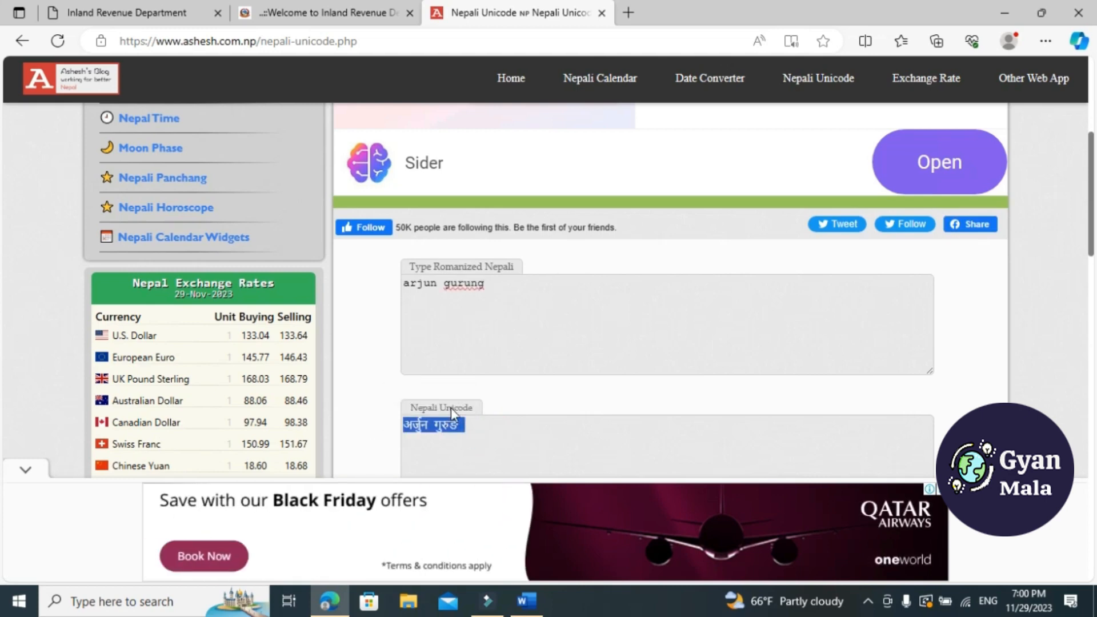
# Paste the converted name into the registration form's Nepali first name field, move the surname to the last name field, and enter the English first name field
pyautogui.click(320, 14)
pyautogui.click(366, 231)
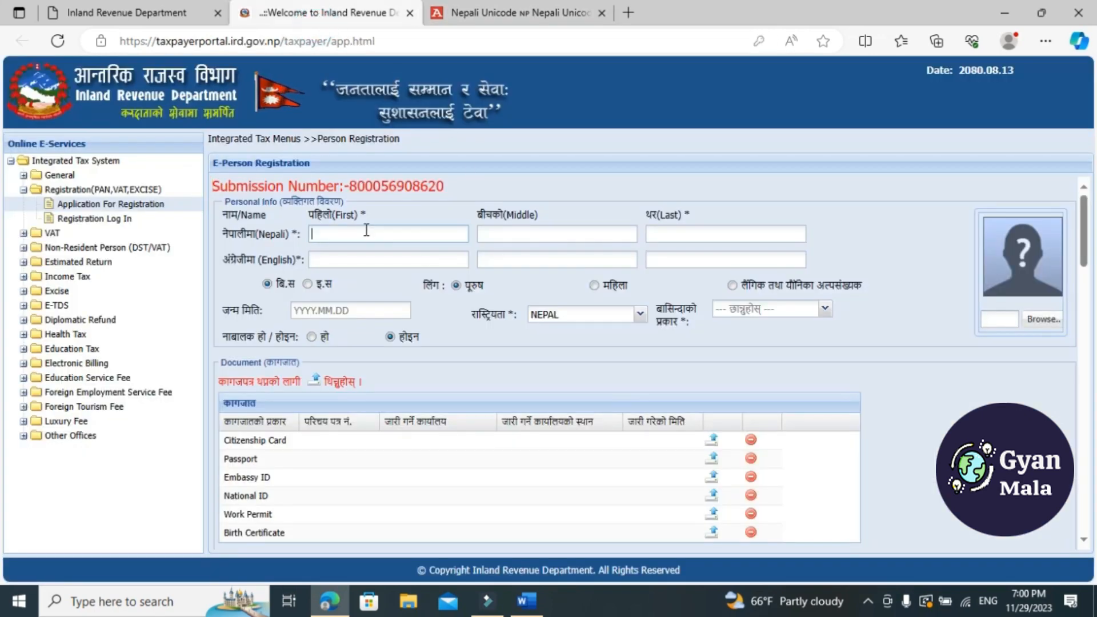
pyautogui.hotkey('ctrl', 'v')
pyautogui.doubleClick(348, 231)
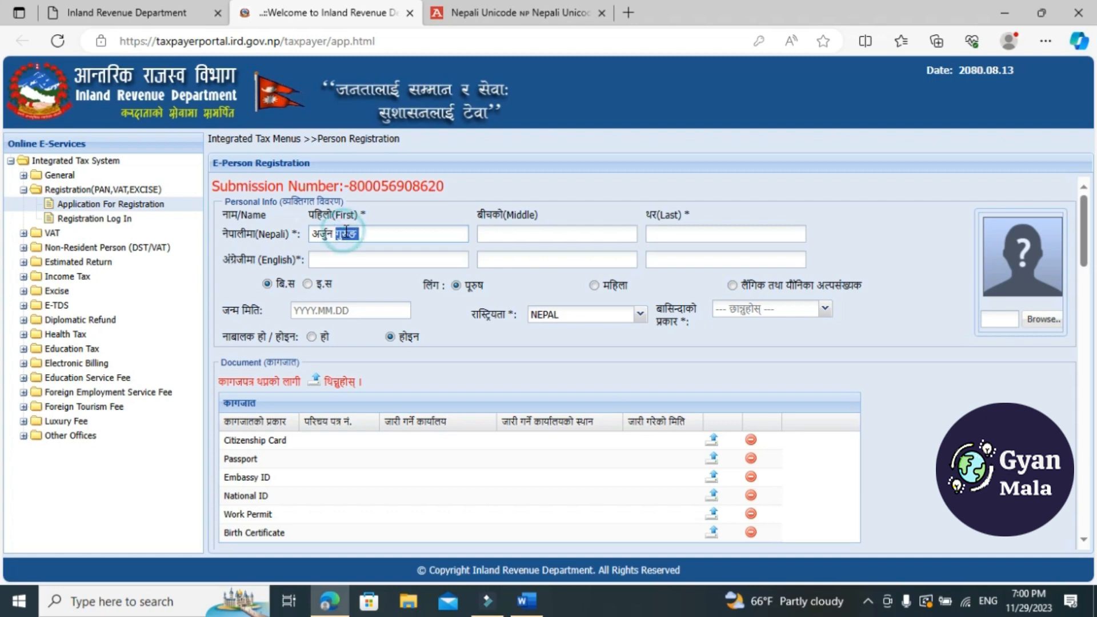
pyautogui.hotkey('ctrl', 'x')
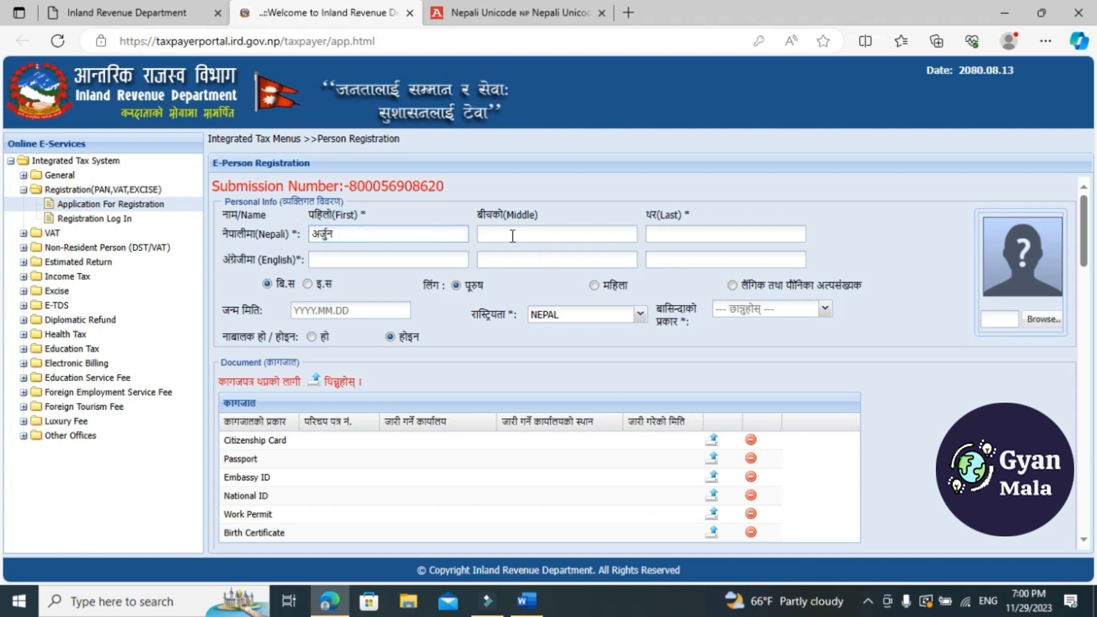
pyautogui.click(698, 240)
pyautogui.hotkey('ctrl', 'v')
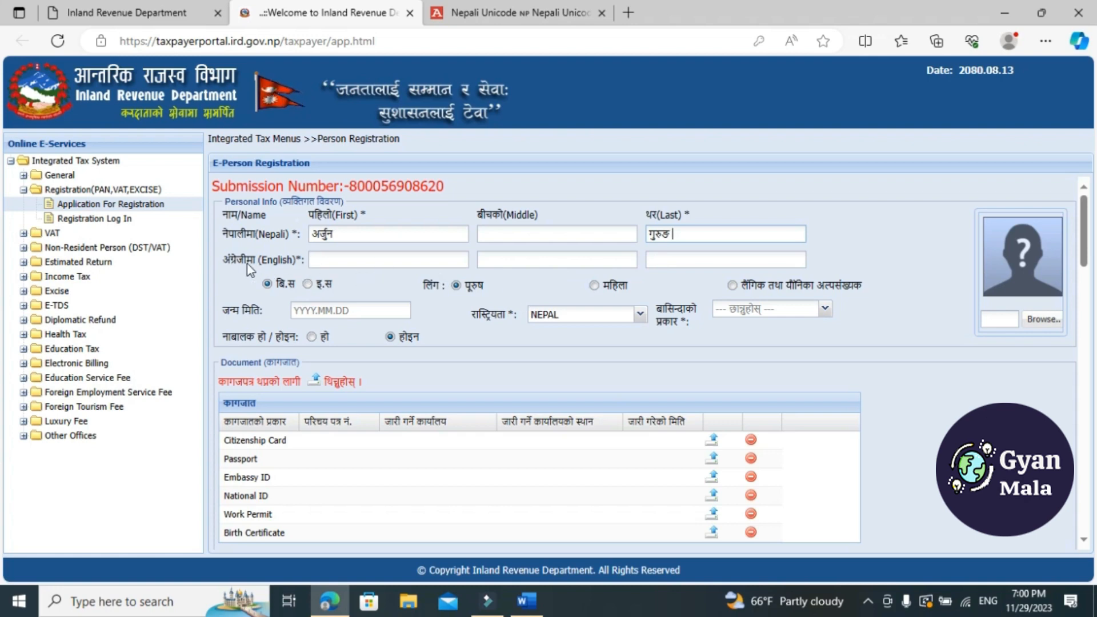
pyautogui.click(338, 259)
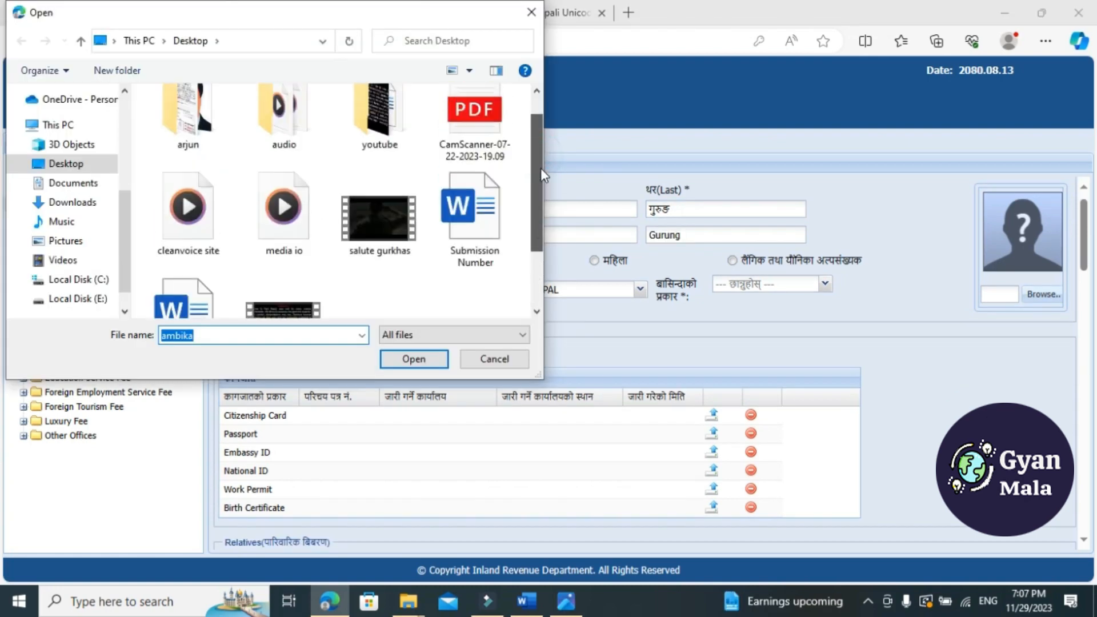
# Upload the "passport photo" image from the applicant's Desktop folder as the form picture and close the picture editor
pyautogui.scroll(1, 540, 168)
pyautogui.doubleClick(187, 123)
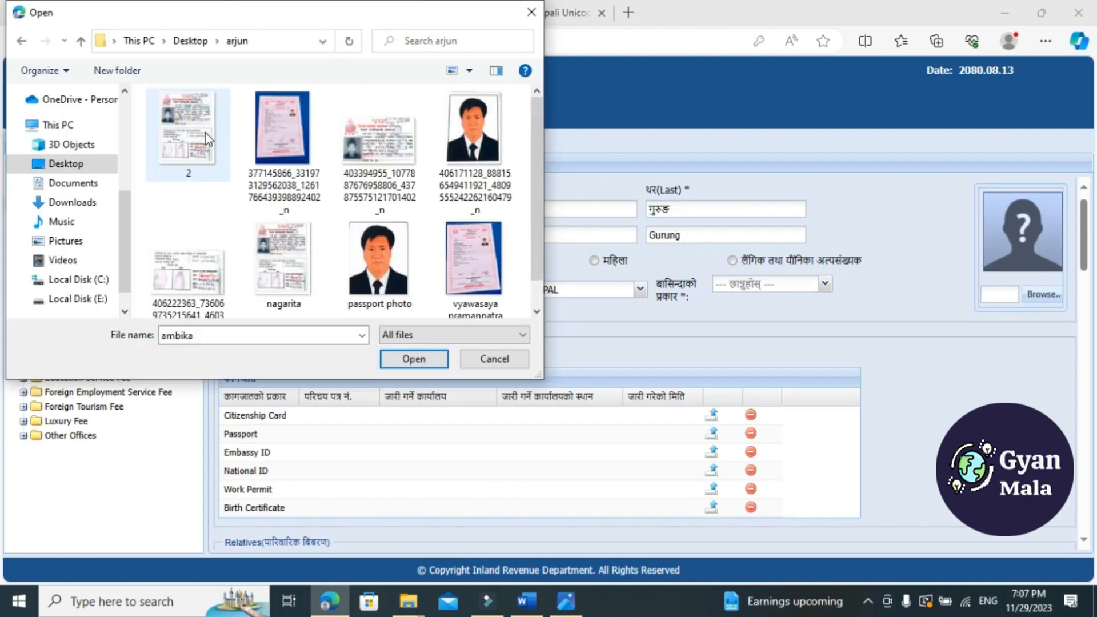
pyautogui.click(378, 260)
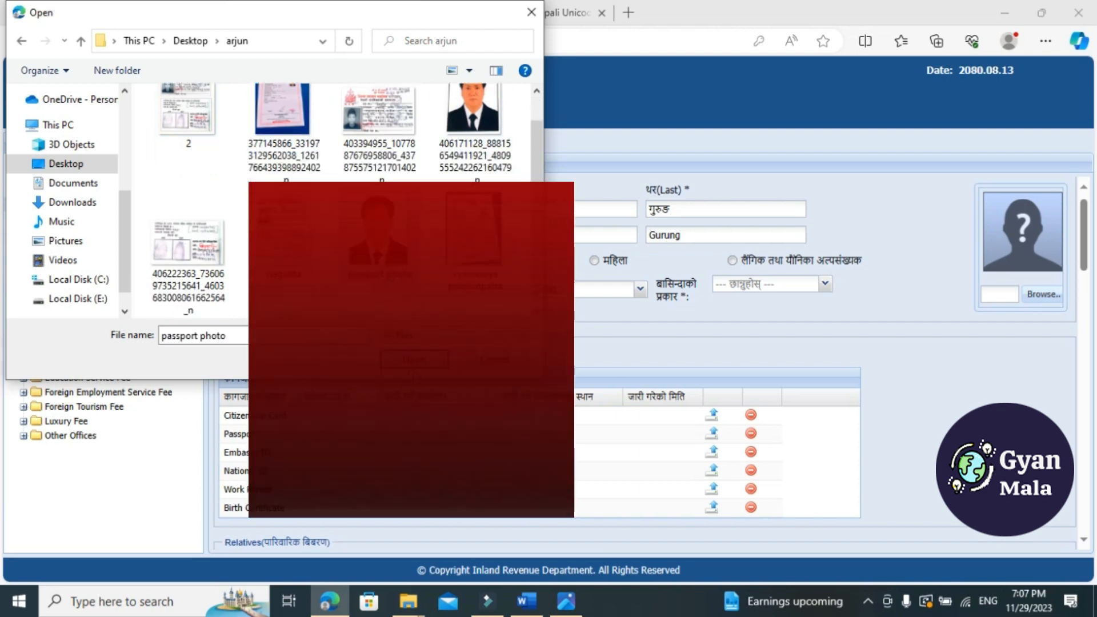
pyautogui.click(418, 359)
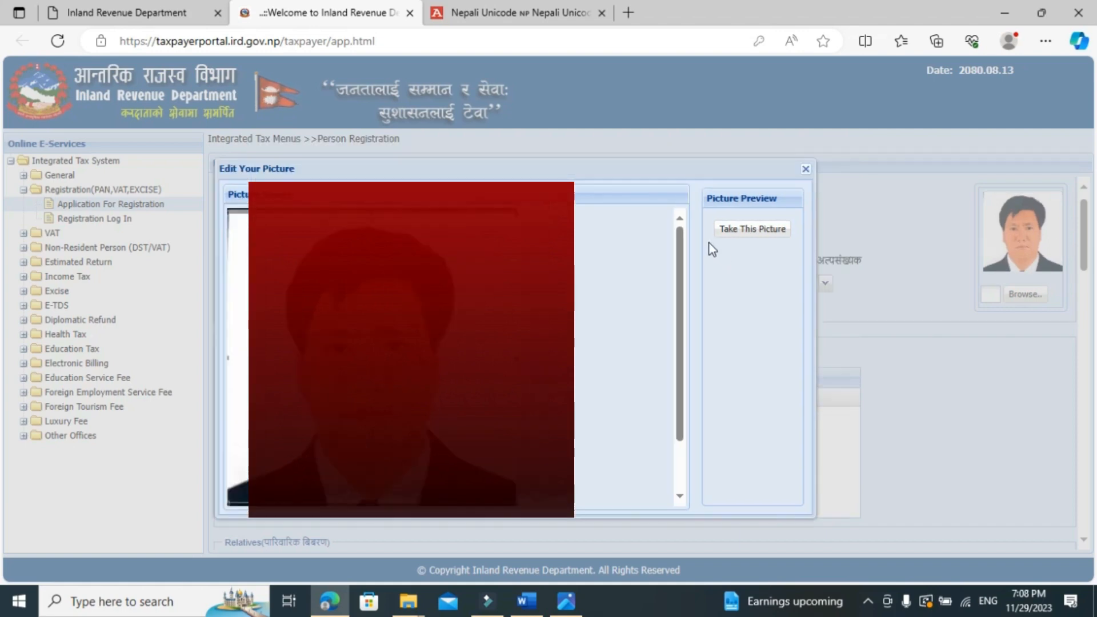
pyautogui.click(806, 169)
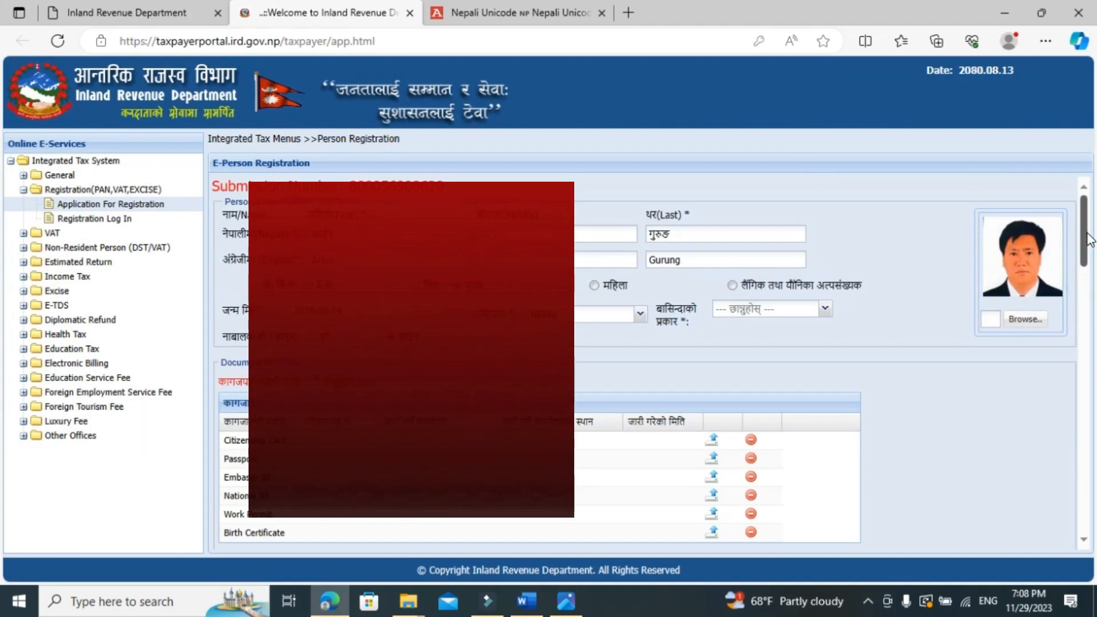
# Upload the Citizenship Card document with its ID number, issuing office, place and issue date
pyautogui.moveTo(1087, 252); pyautogui.dragTo(1089, 279)
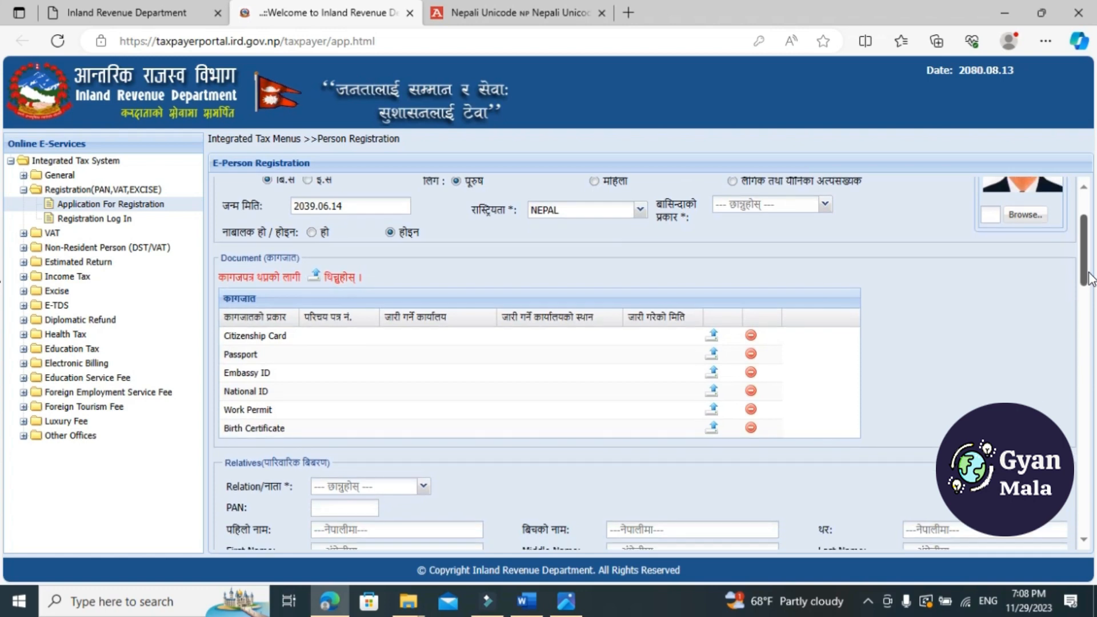
pyautogui.click(713, 334)
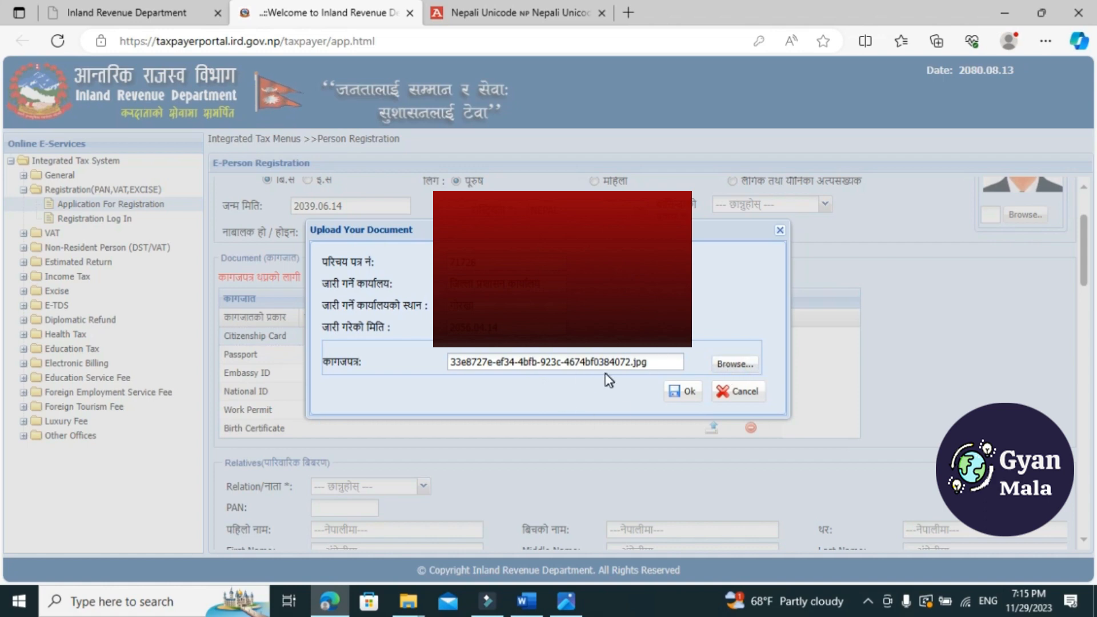
pyautogui.click(680, 399)
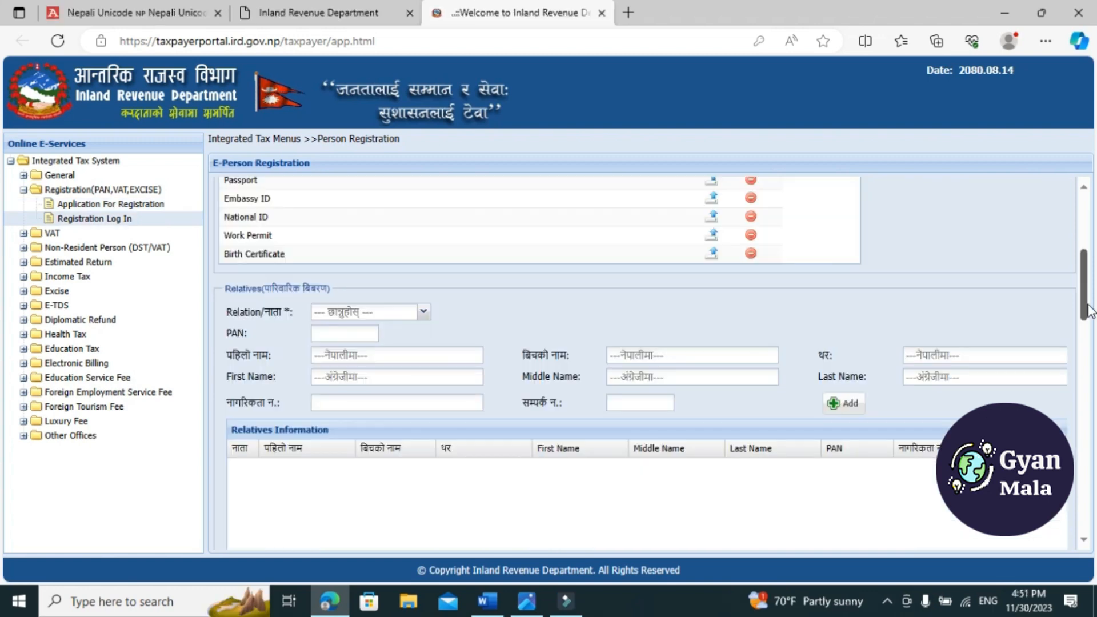
# Add a relative with the relation पति/पत्नी and the spouse's name, citizenship number and contact number
pyautogui.scroll(-1, 1090, 319)
pyautogui.scroll(-1, 1090, 319)
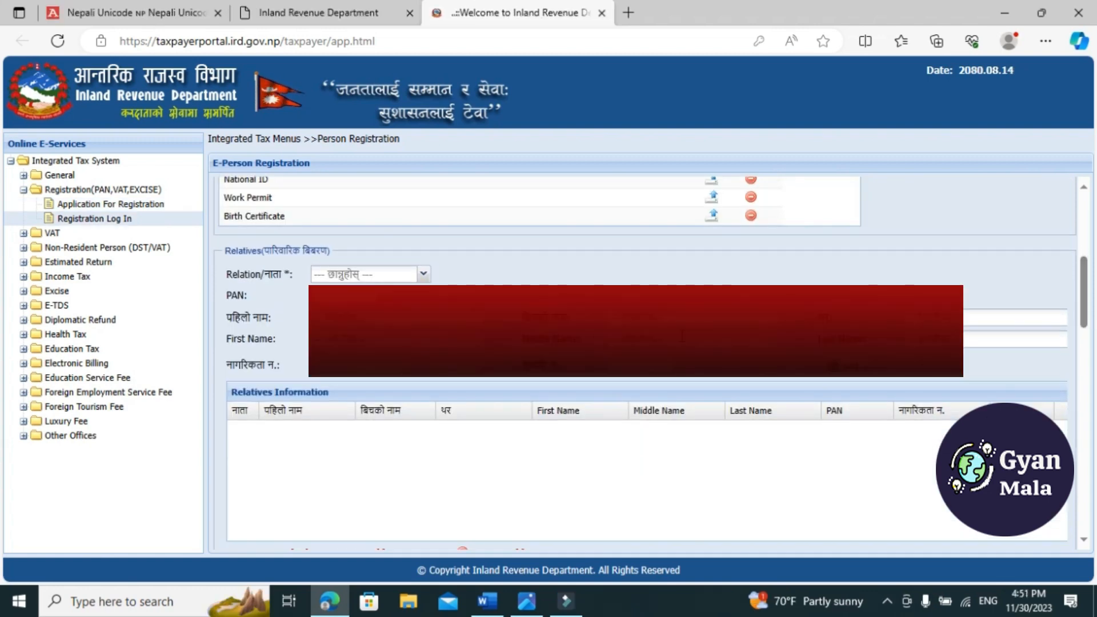
pyautogui.click(424, 275)
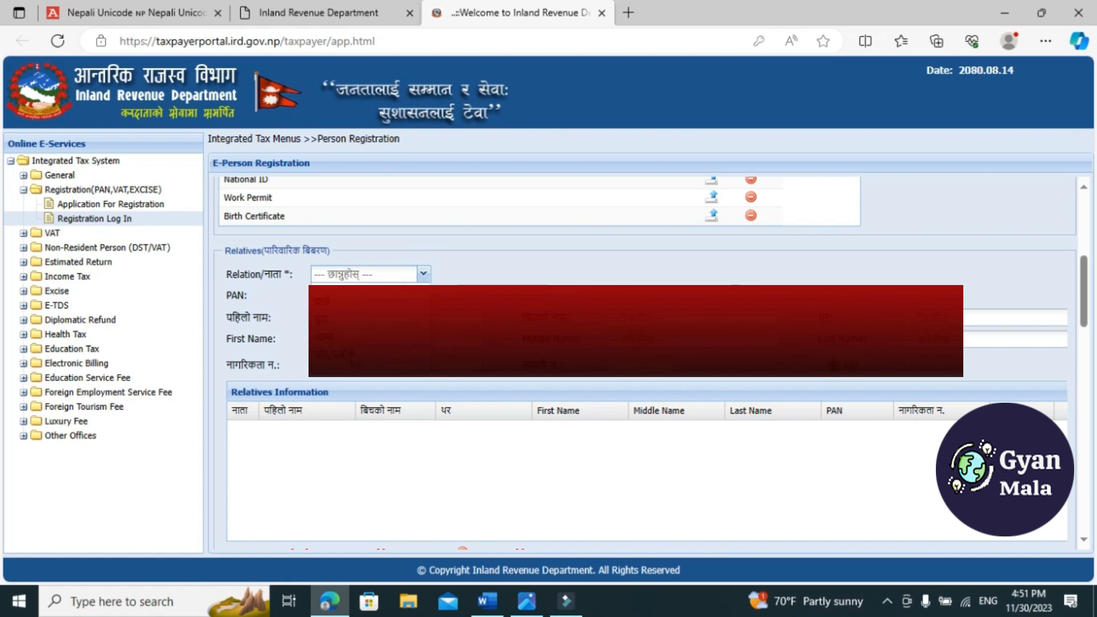
pyautogui.click(354, 357)
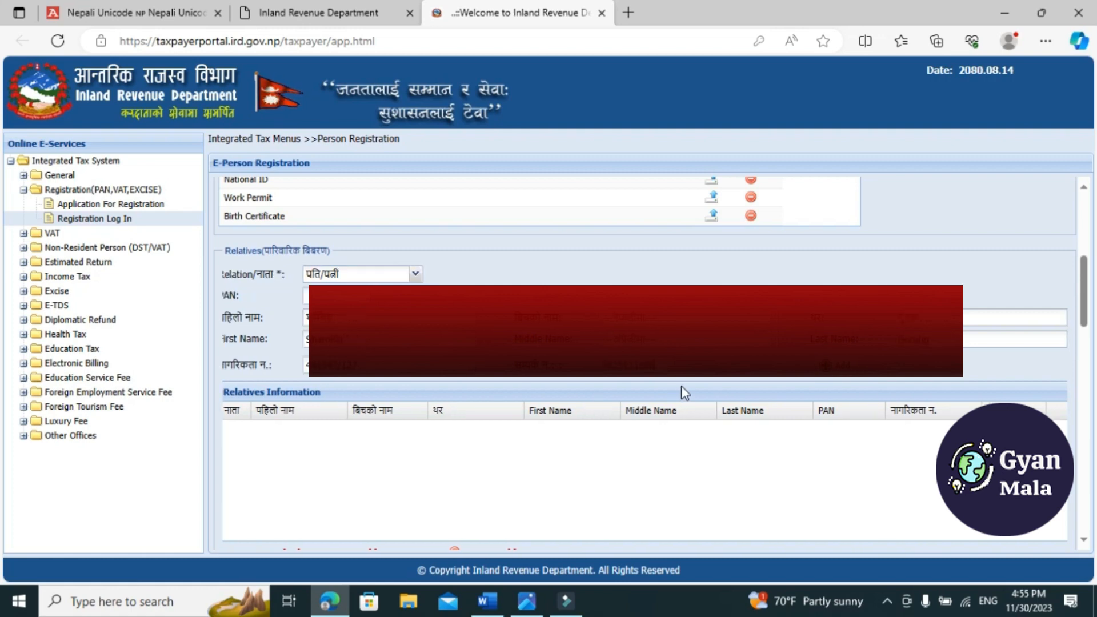
pyautogui.click(835, 370)
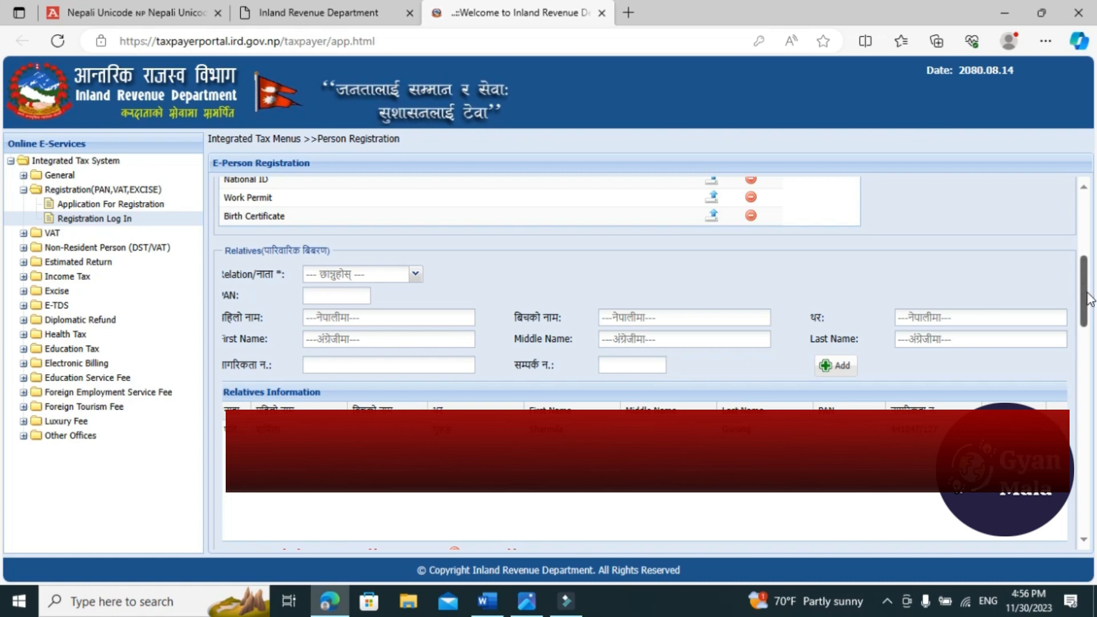
# Add a profession entry with the certificate number, setting both the profession type and sub-type to Others
pyautogui.moveTo(1089, 298); pyautogui.dragTo(1089, 358)
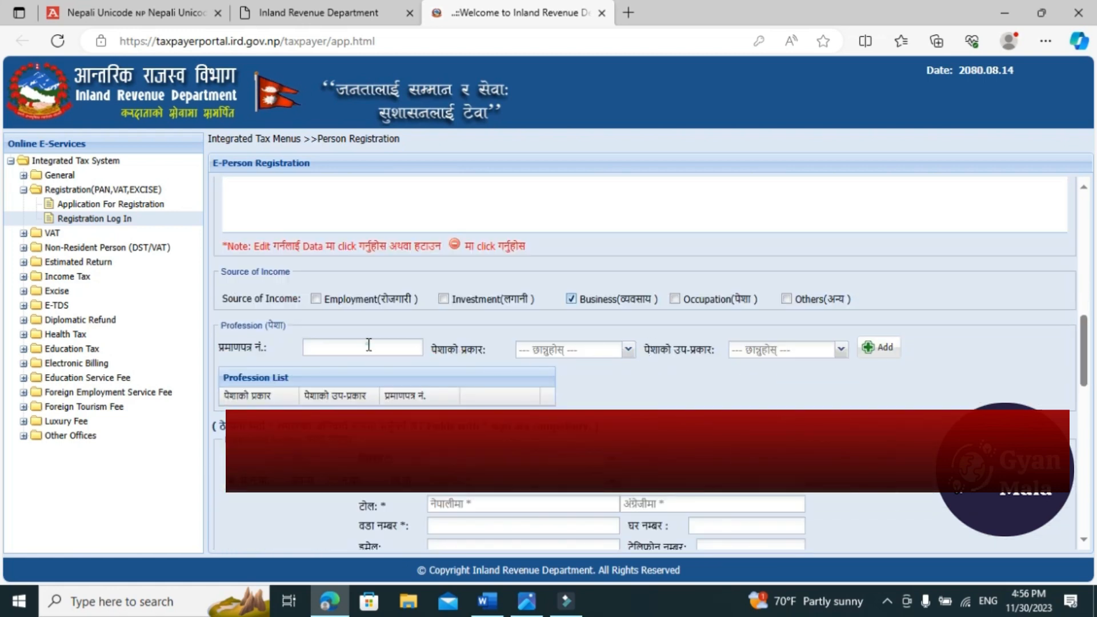
pyautogui.click(369, 345)
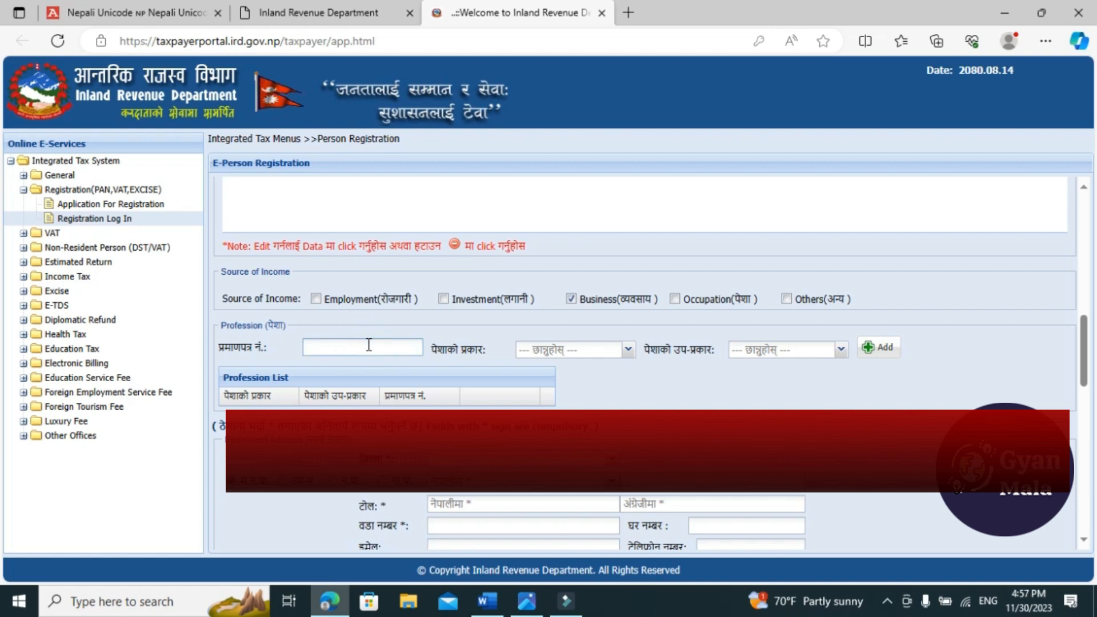
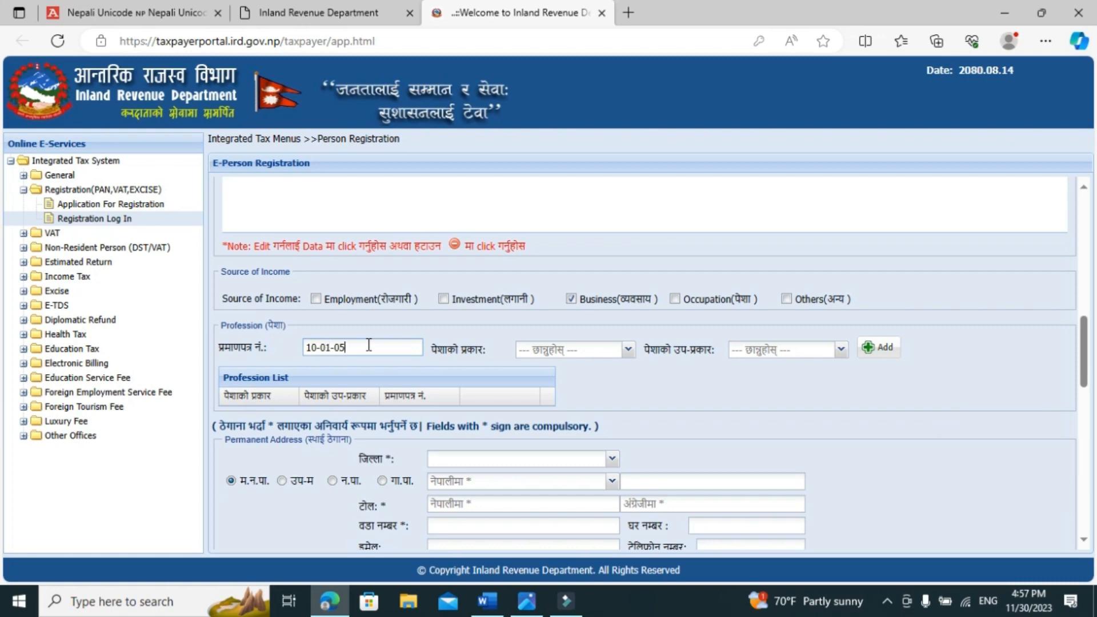
pyautogui.click(628, 349)
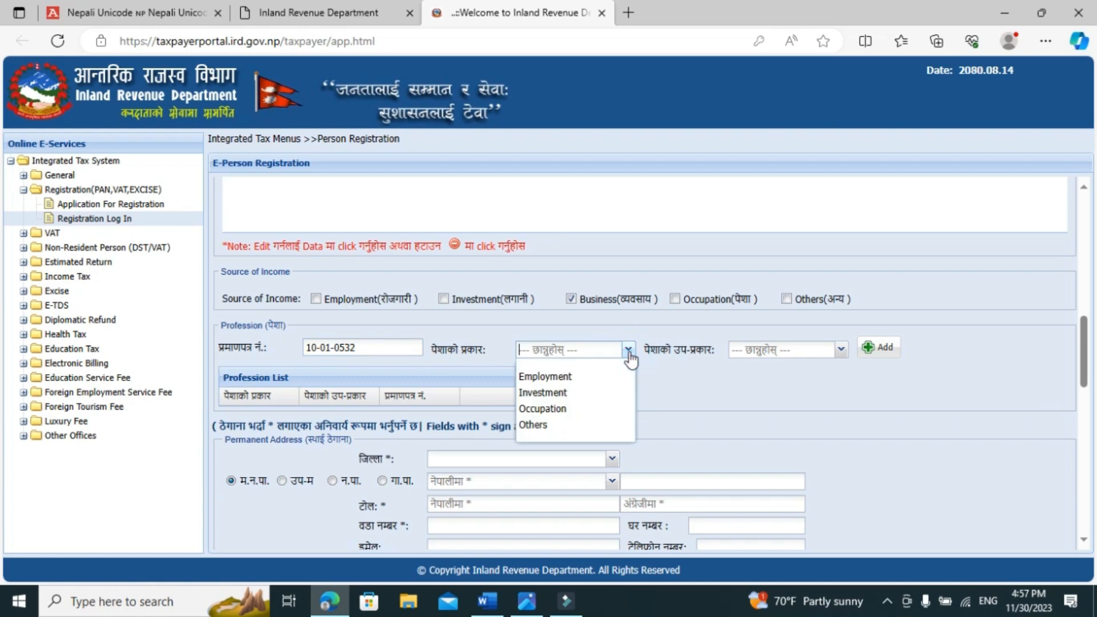
pyautogui.click(551, 426)
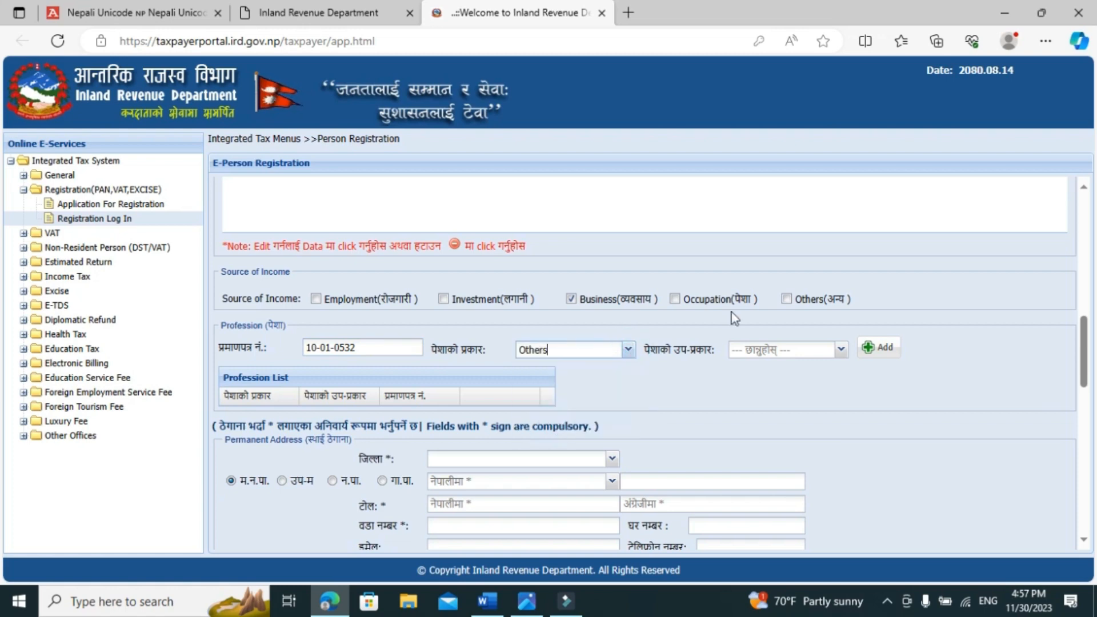
pyautogui.click(782, 350)
pyautogui.click(749, 377)
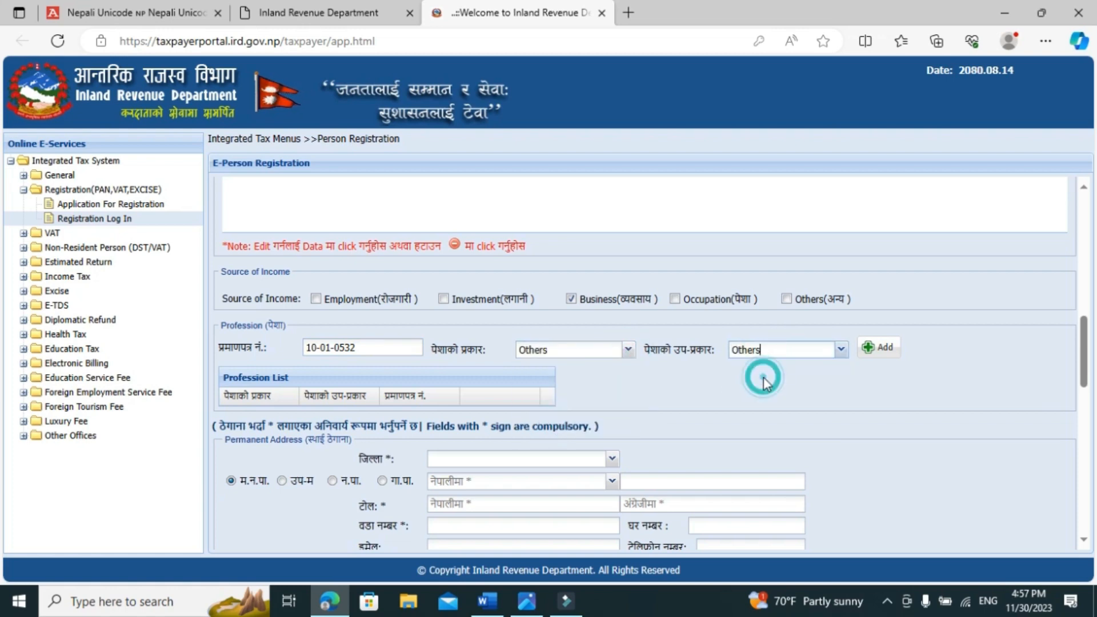
pyautogui.click(878, 351)
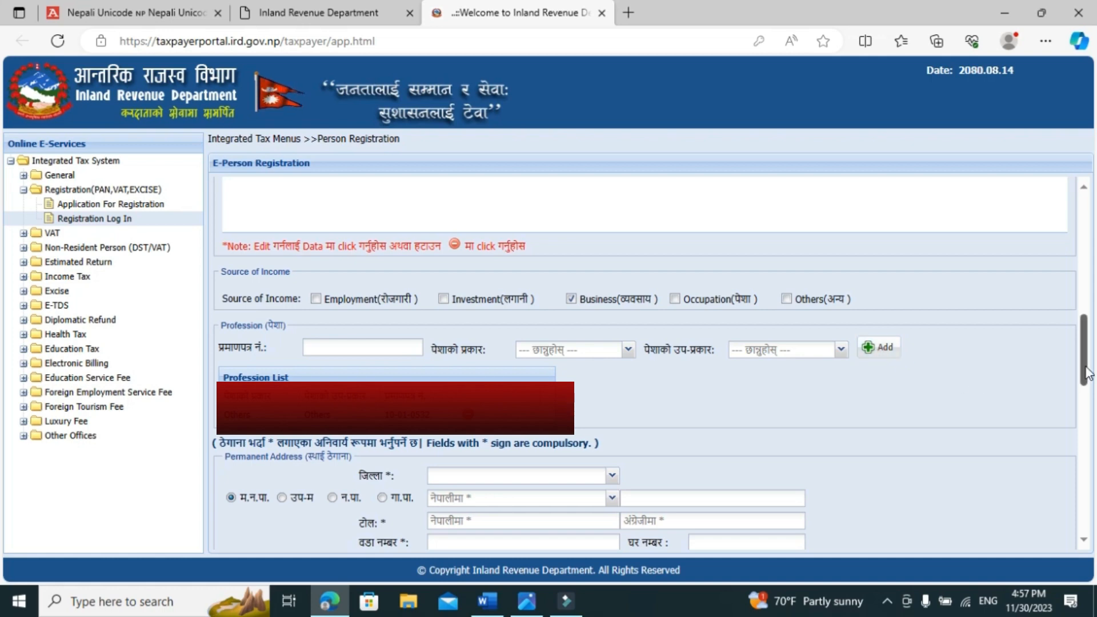
# Review the person registration form from the personal details through the addresses to the bank account and alert service sections
pyautogui.moveTo(1086, 374); pyautogui.dragTo(1088, 403)
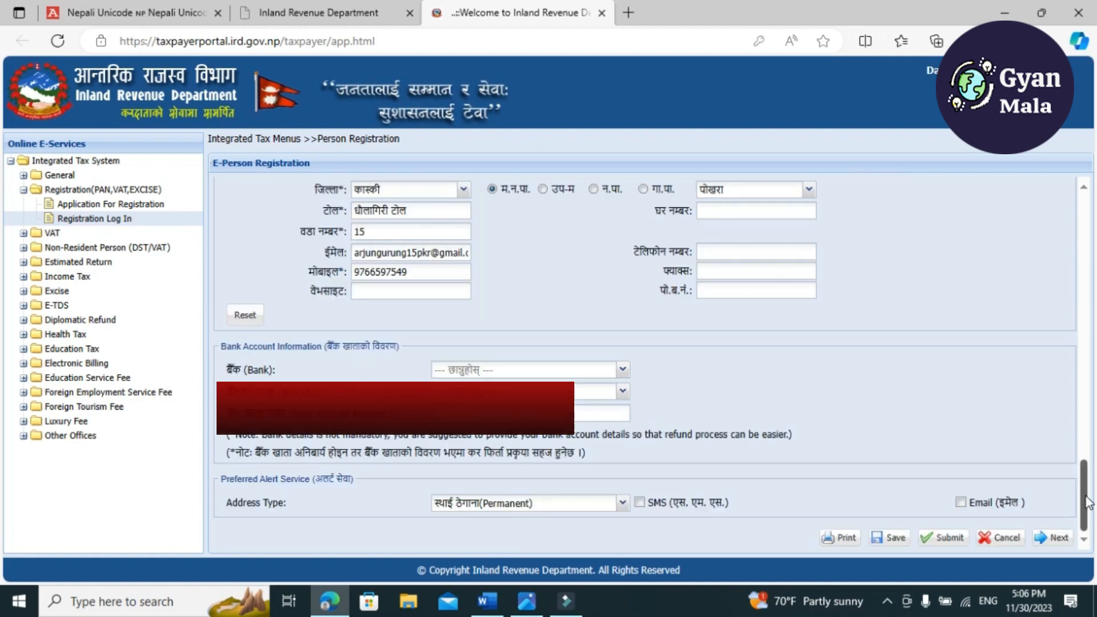
pyautogui.moveTo(1079, 482); pyautogui.dragTo(1088, 197)
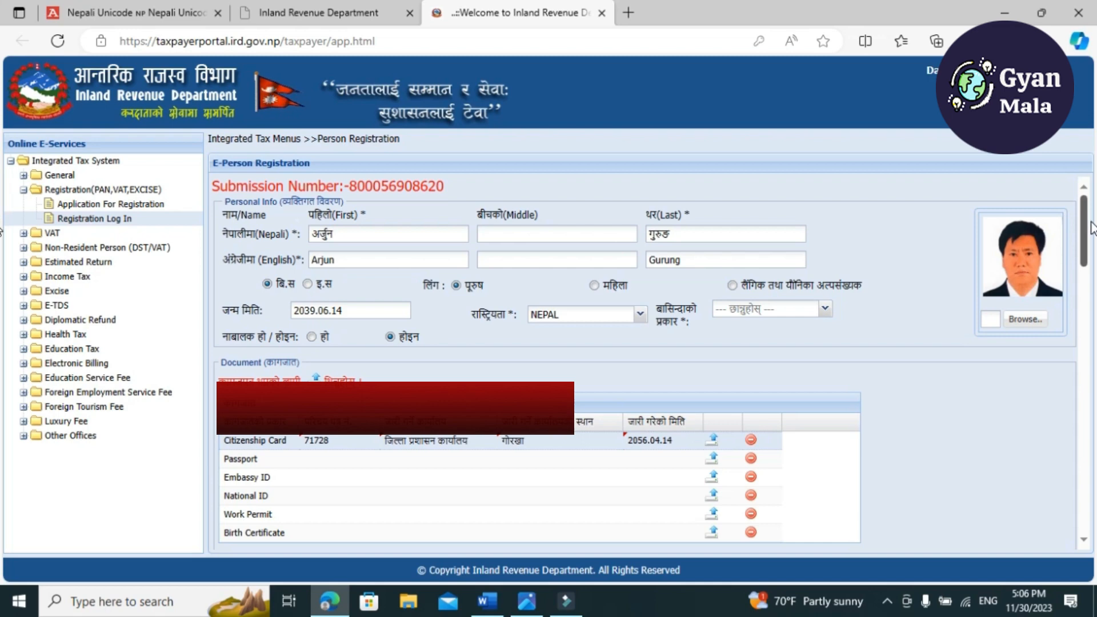
pyautogui.moveTo(1092, 234); pyautogui.dragTo(1095, 373)
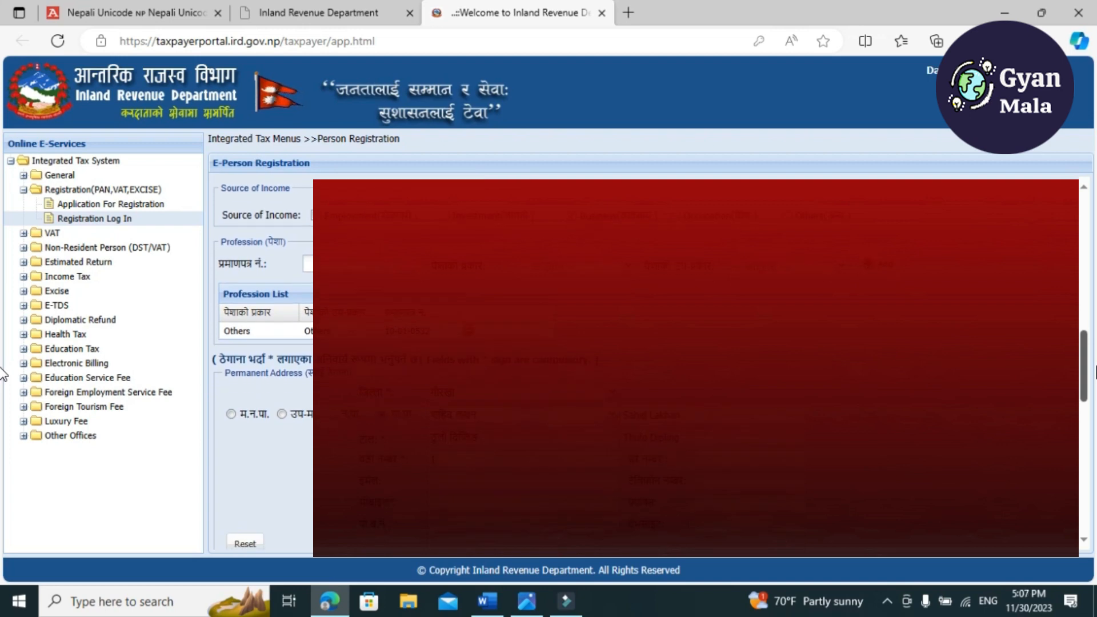
pyautogui.moveTo(1095, 373); pyautogui.dragTo(1095, 430)
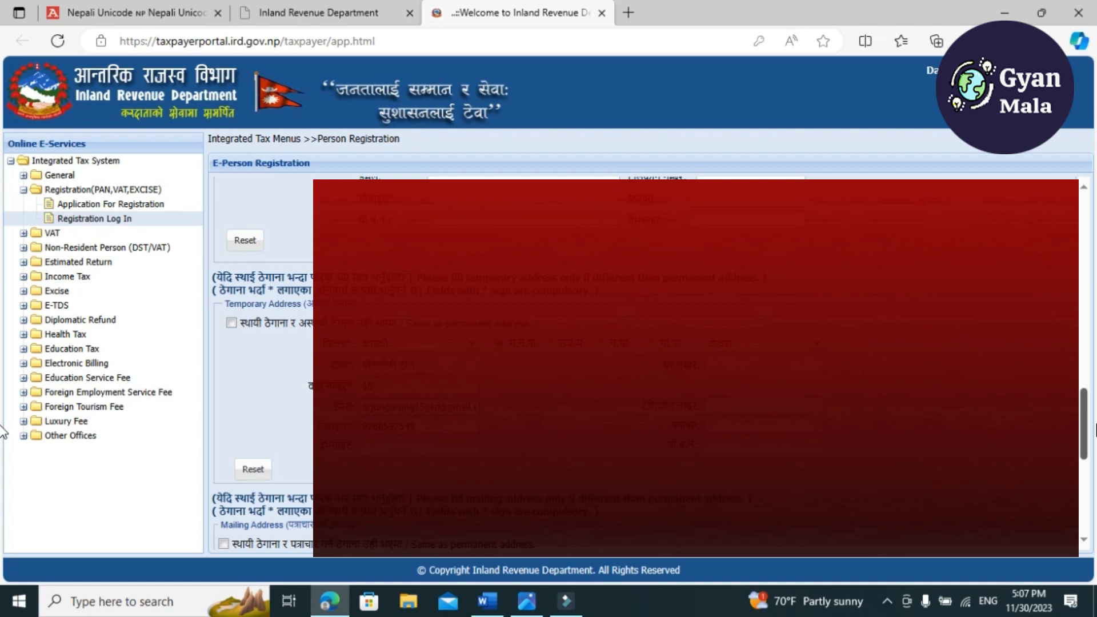
pyautogui.moveTo(1095, 430); pyautogui.dragTo(1095, 501)
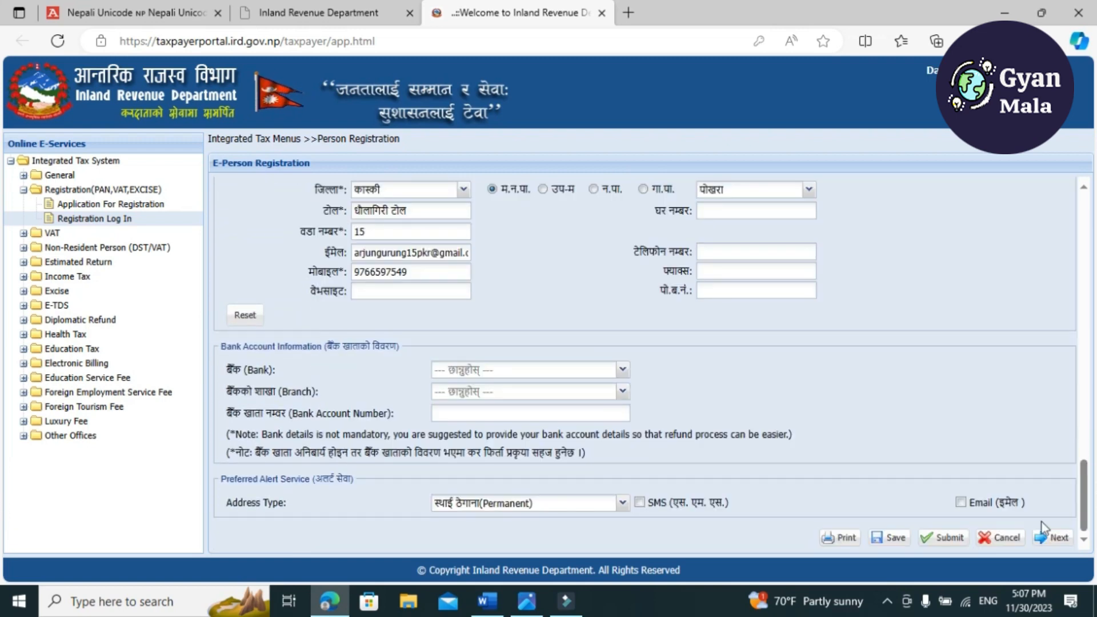
# Enable SMS and email alerts for the permanent address and try to submit the person registration form
pyautogui.click(640, 504)
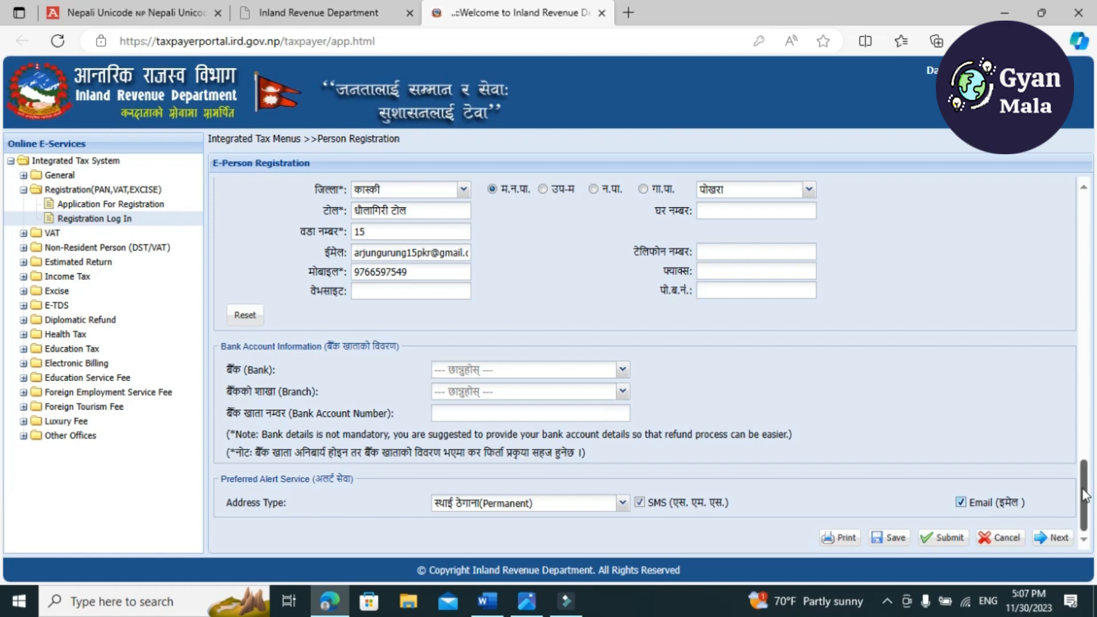
pyautogui.moveTo(1084, 494); pyautogui.dragTo(1071, 537)
pyautogui.click(940, 539)
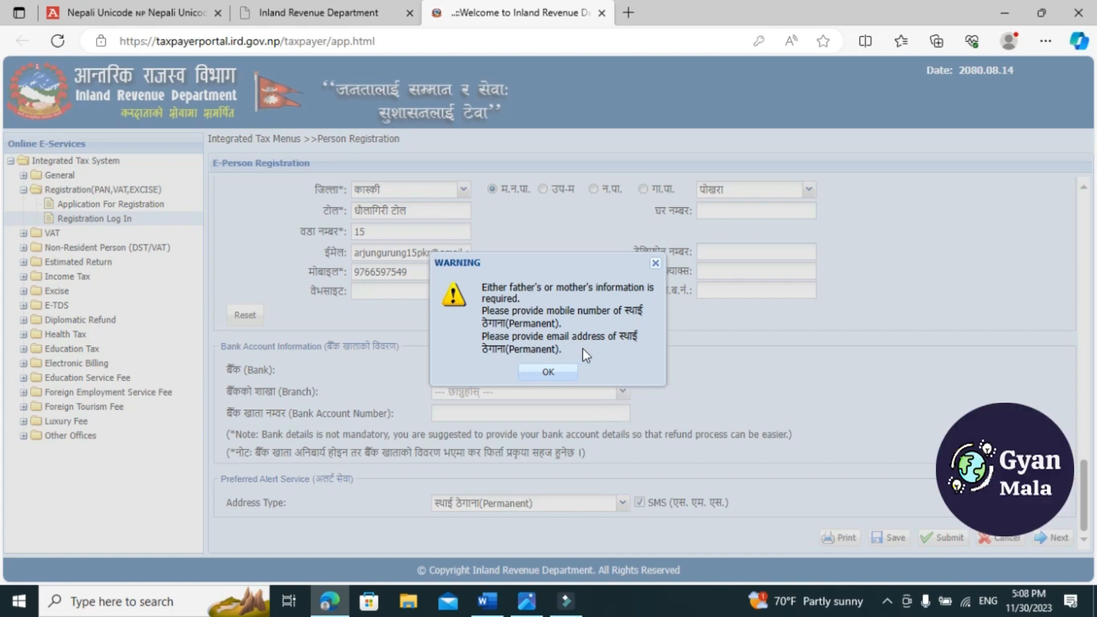
pyautogui.click(550, 372)
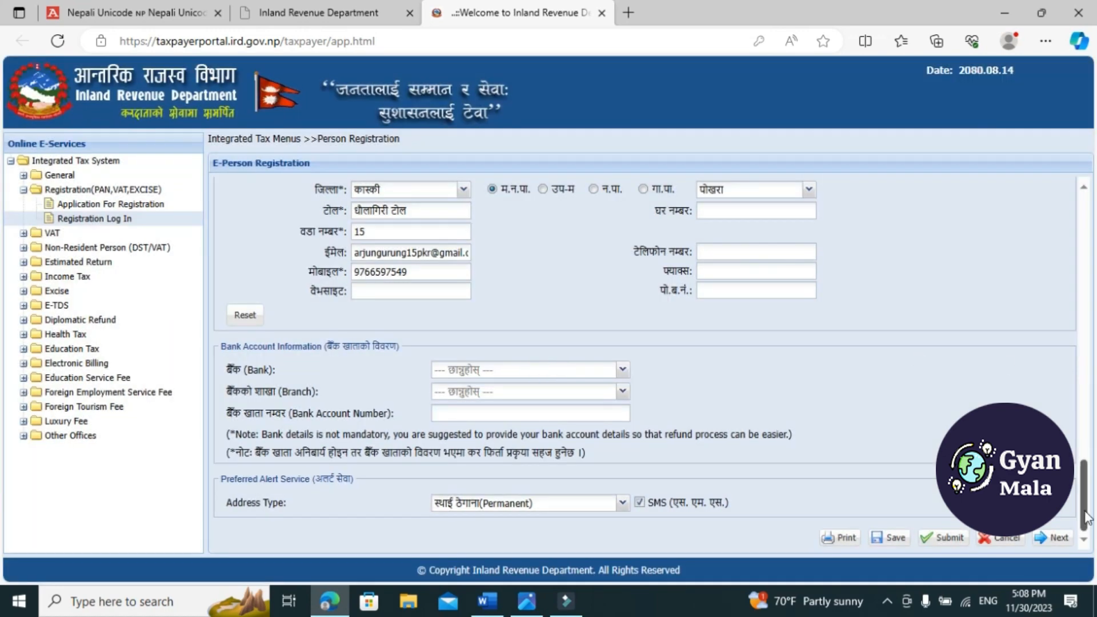
# Submit the person registration form and confirm the final submission
pyautogui.moveTo(1085, 502); pyautogui.dragTo(1084, 340)
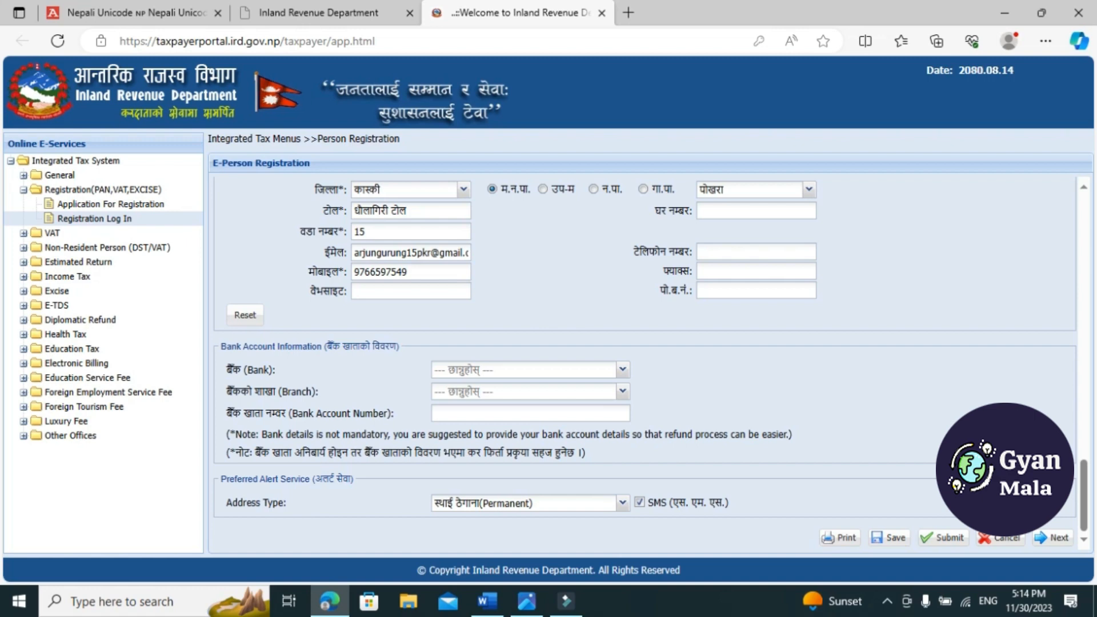
pyautogui.click(941, 538)
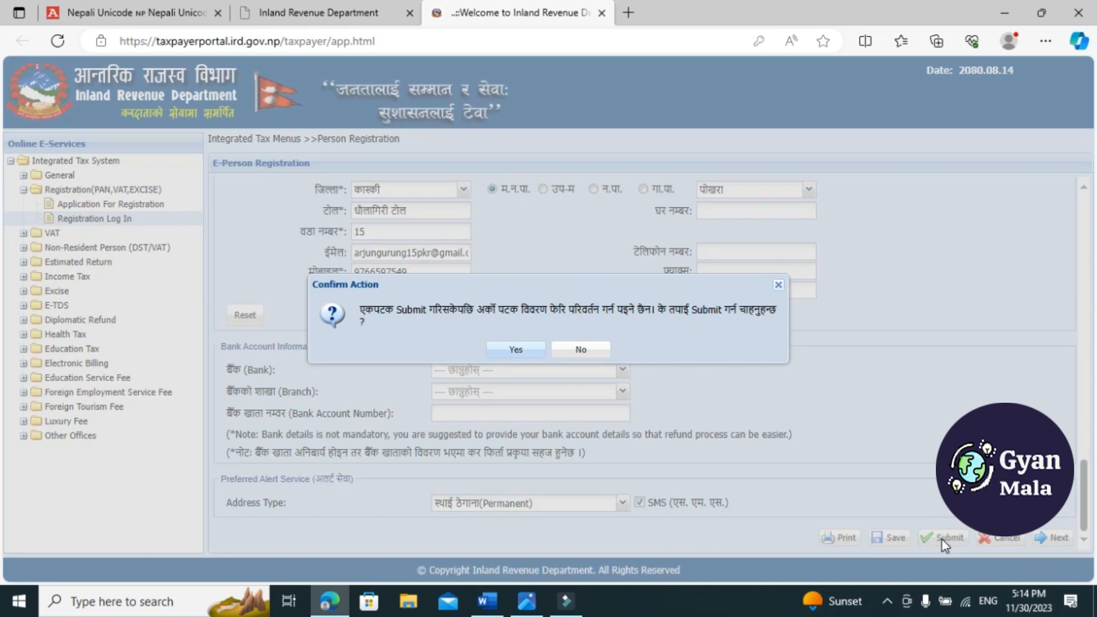
pyautogui.click(518, 350)
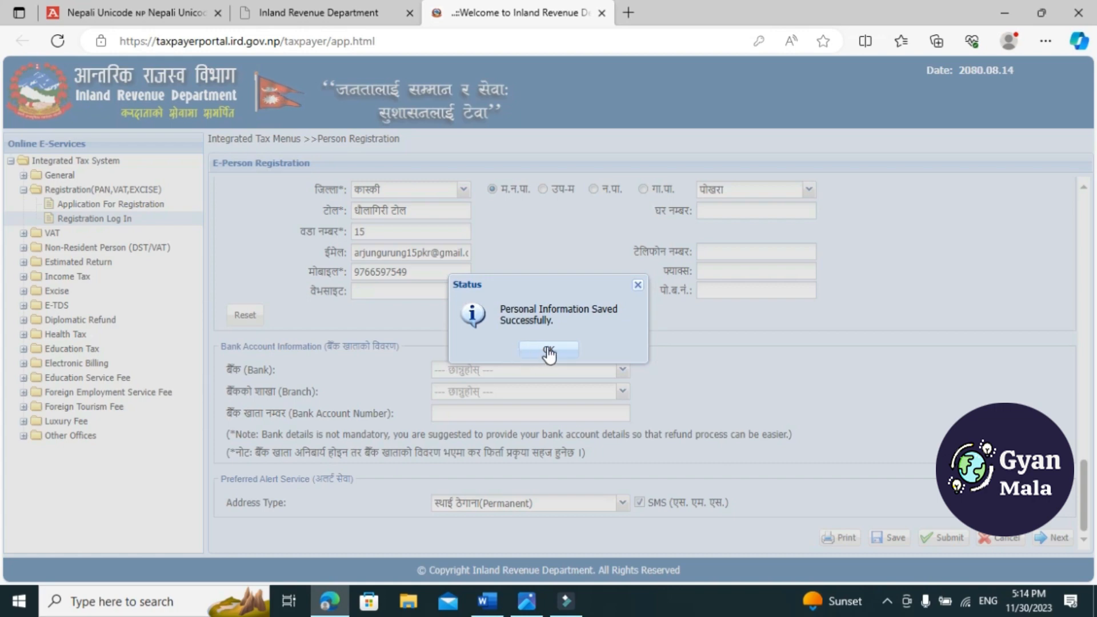
pyautogui.click(549, 352)
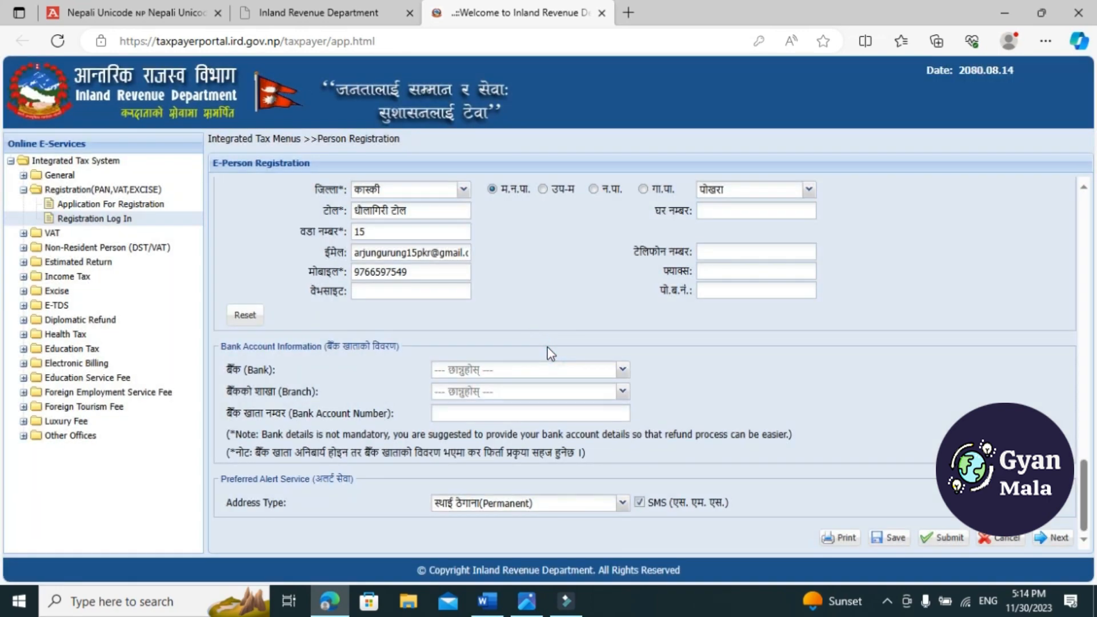
# Print the submitted personal PAN application on the Brother DCP-1510 series printer and continue to the Business Registration form
pyautogui.click(840, 538)
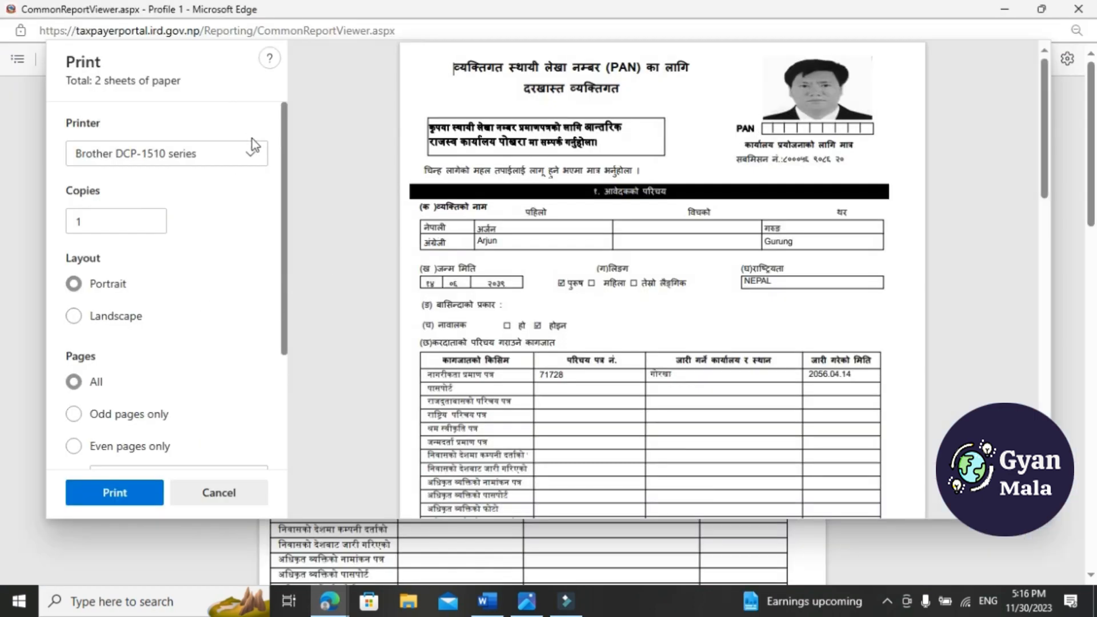
pyautogui.scroll(-3, 252, 143)
pyautogui.click(130, 492)
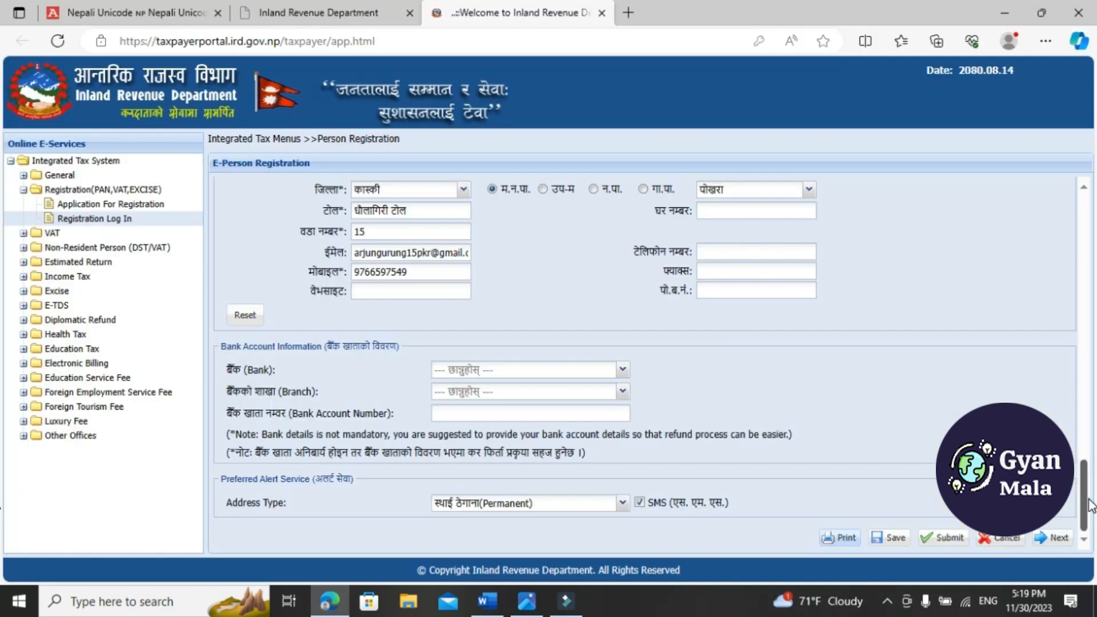
pyautogui.click(1054, 547)
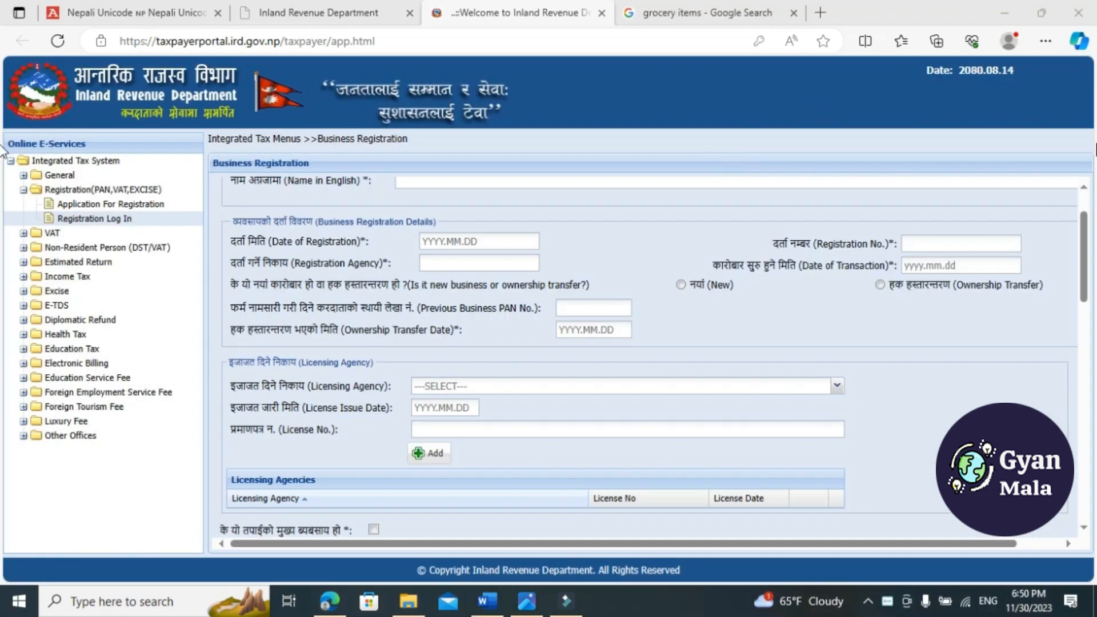
# Review the Business Registration form from registration and licensing details through the office address, business location, business details and CEO sections to the declaration
pyautogui.moveTo(1085, 260)
pyautogui.mouseDown()
pyautogui.moveTo(1089, 216)
pyautogui.moveTo(1095, 282)
pyautogui.moveTo(1094, 243)
pyautogui.mouseUp()
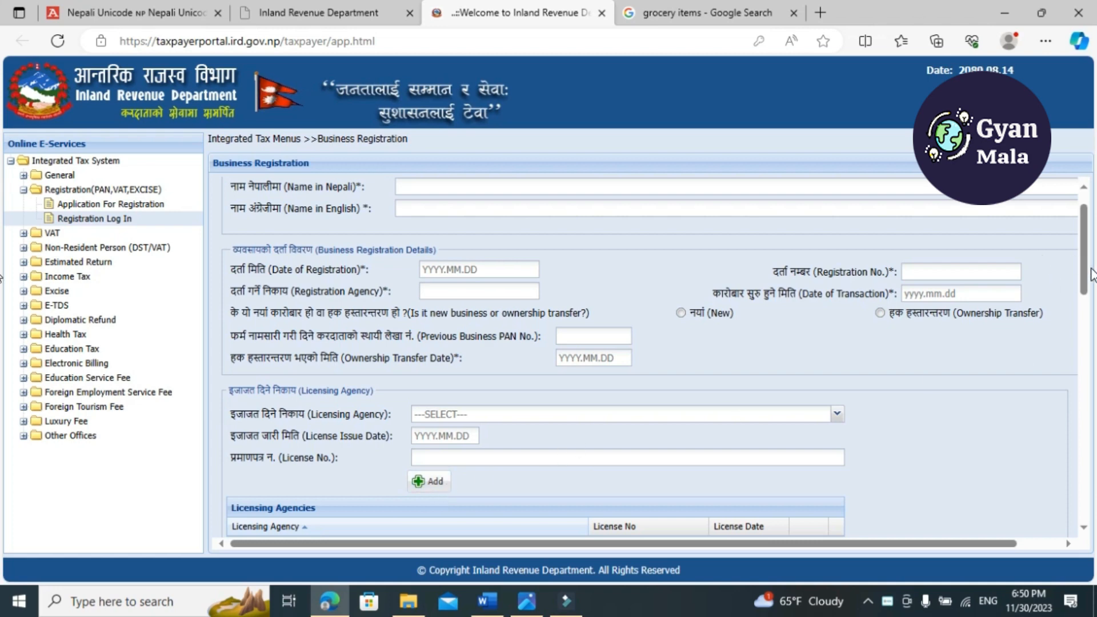
pyautogui.moveTo(1092, 274); pyautogui.dragTo(1094, 362)
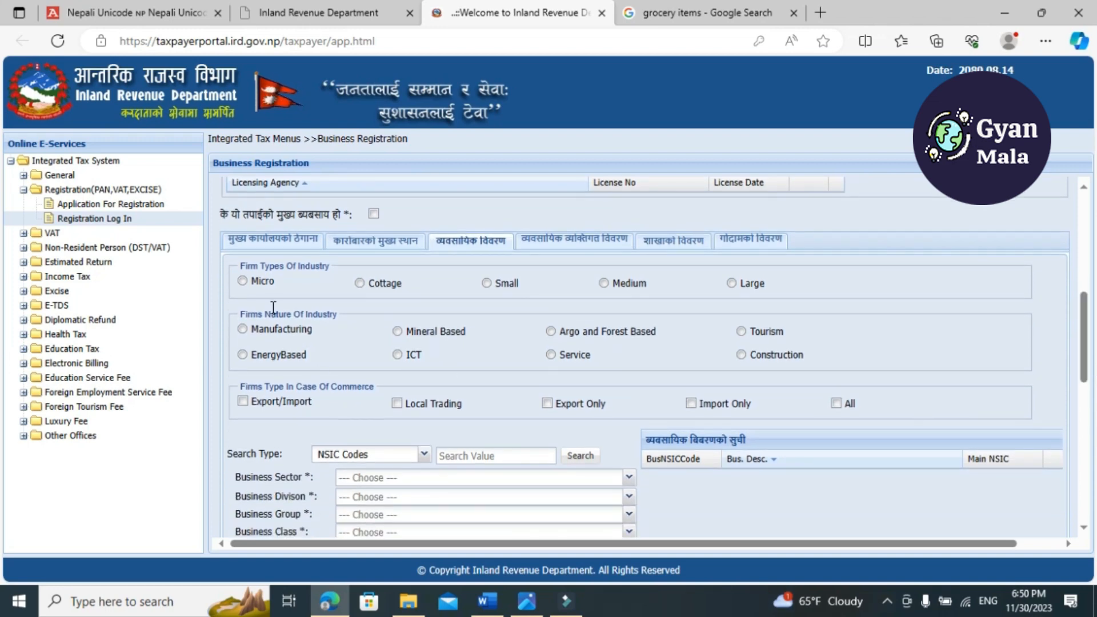
pyautogui.click(256, 247)
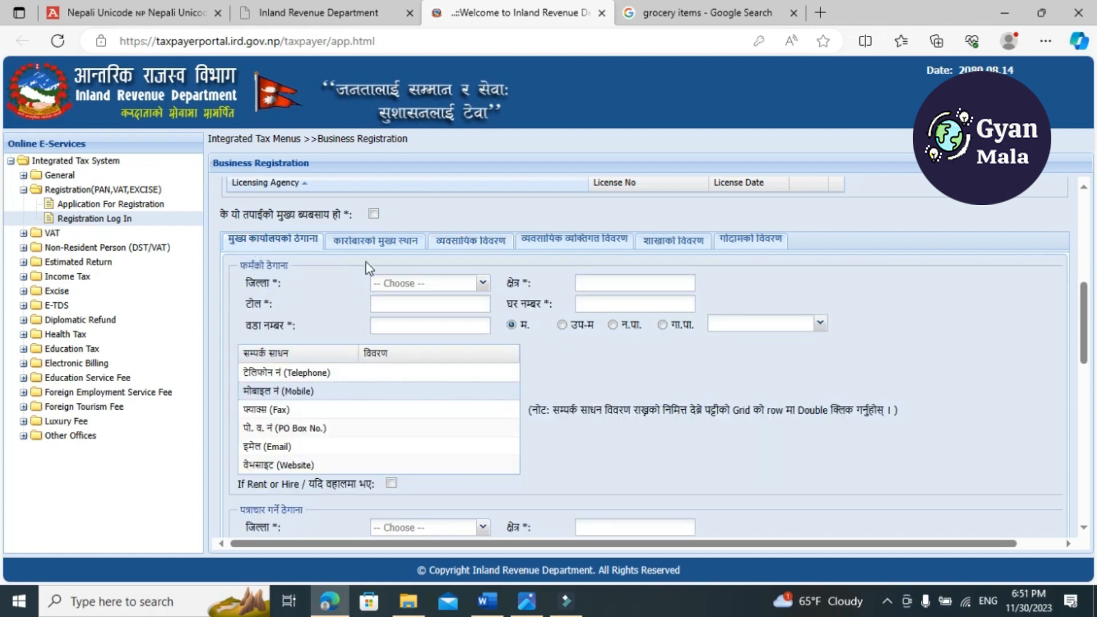
pyautogui.click(366, 247)
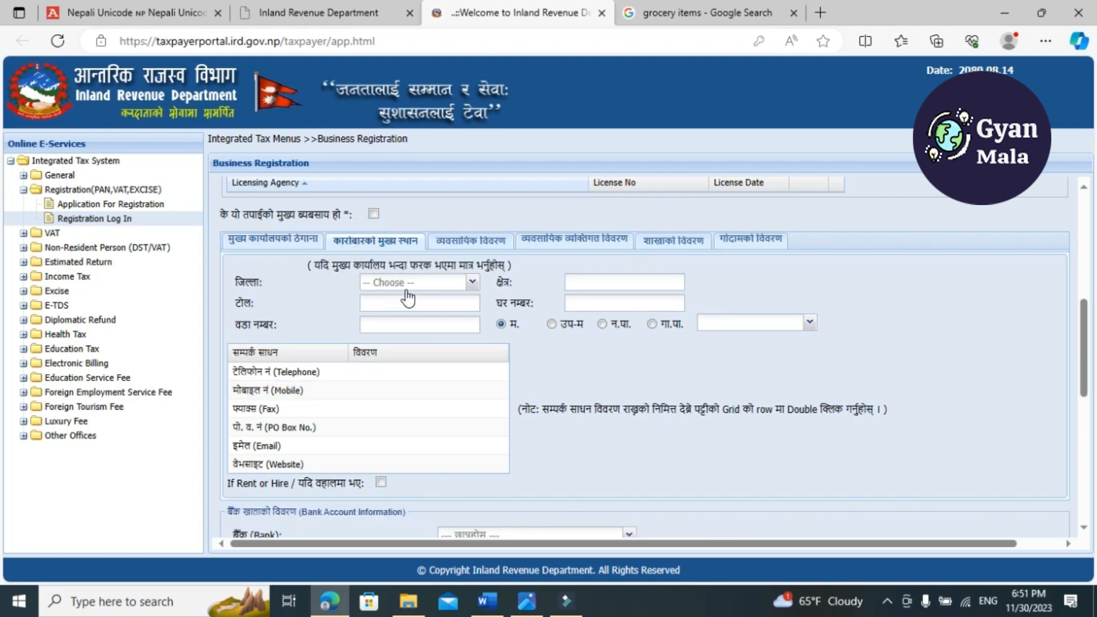
pyautogui.click(477, 246)
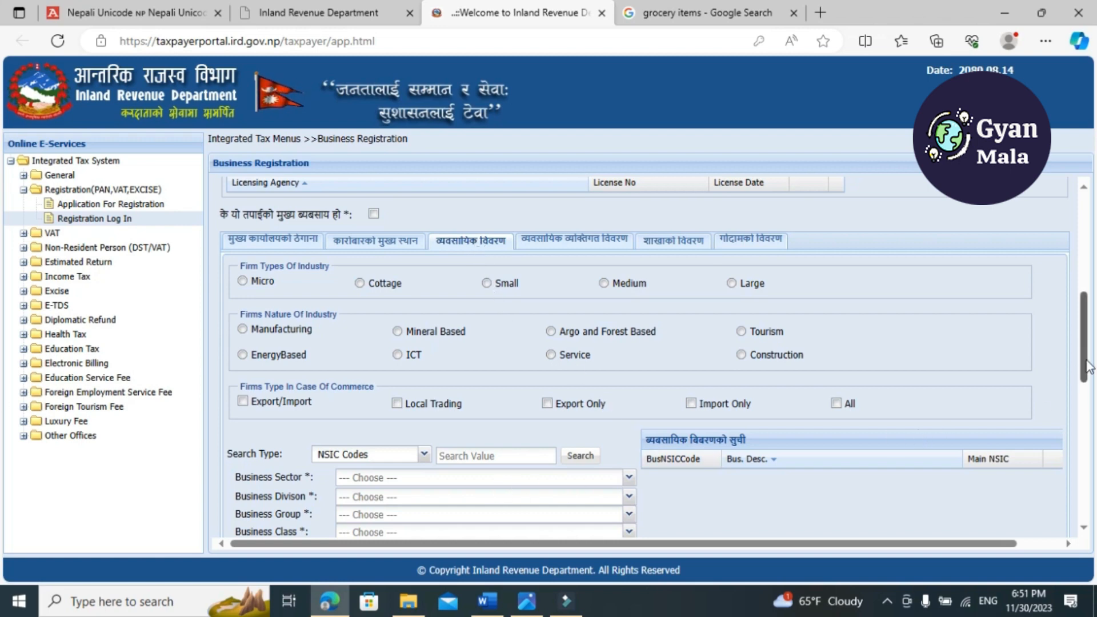
pyautogui.moveTo(1088, 365); pyautogui.dragTo(1091, 320)
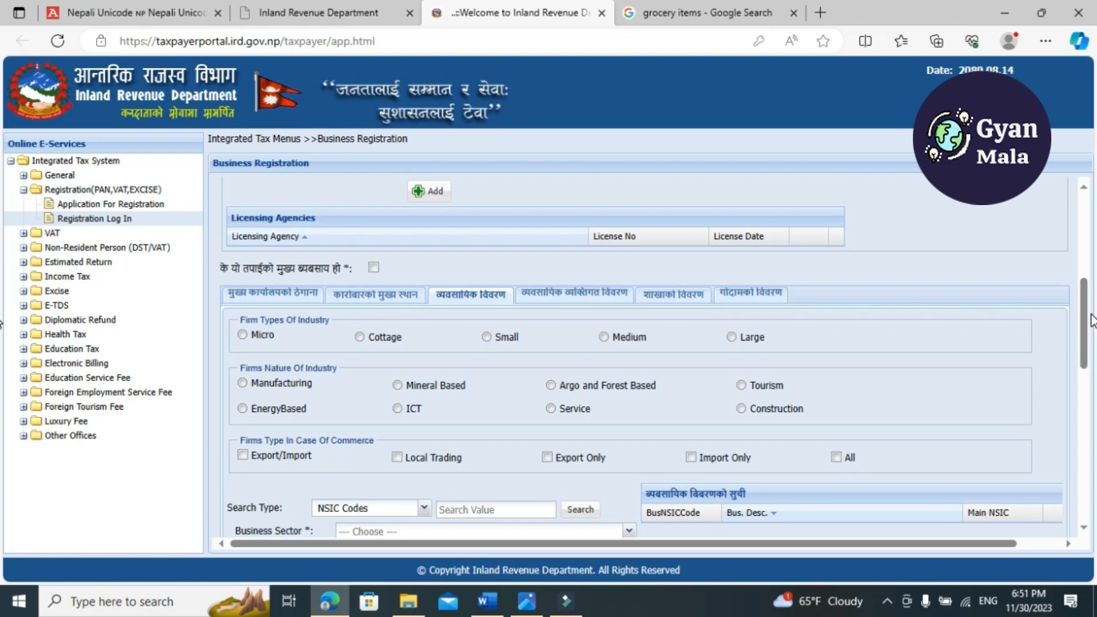
pyautogui.click(602, 294)
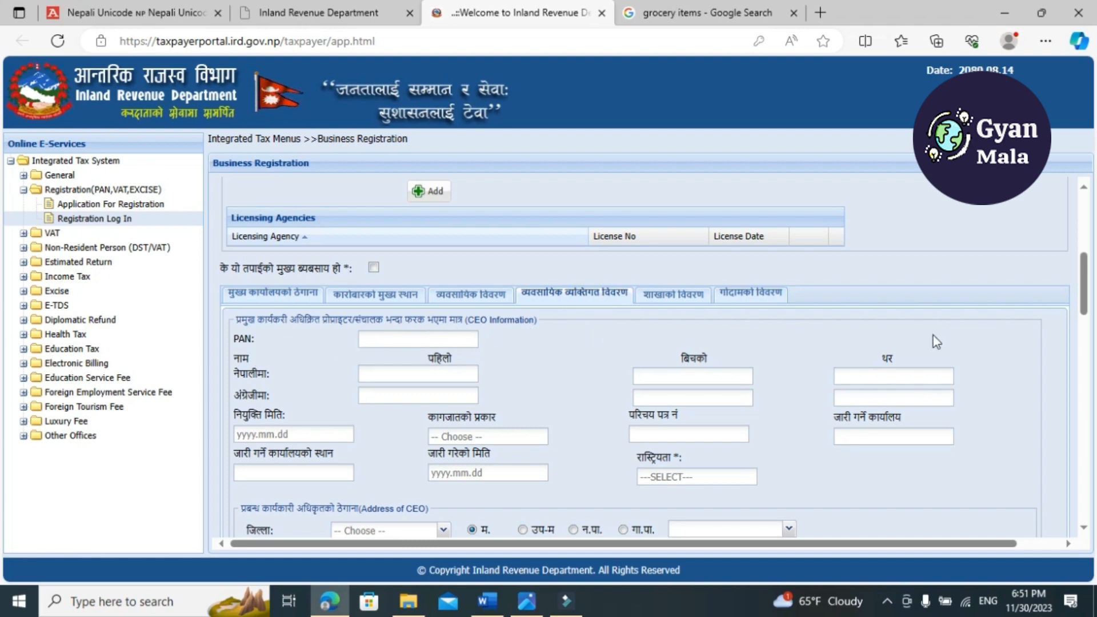
pyautogui.moveTo(1087, 303)
pyautogui.mouseDown()
pyautogui.moveTo(1092, 417)
pyautogui.moveTo(1086, 266)
pyautogui.moveTo(1087, 292)
pyautogui.mouseUp()
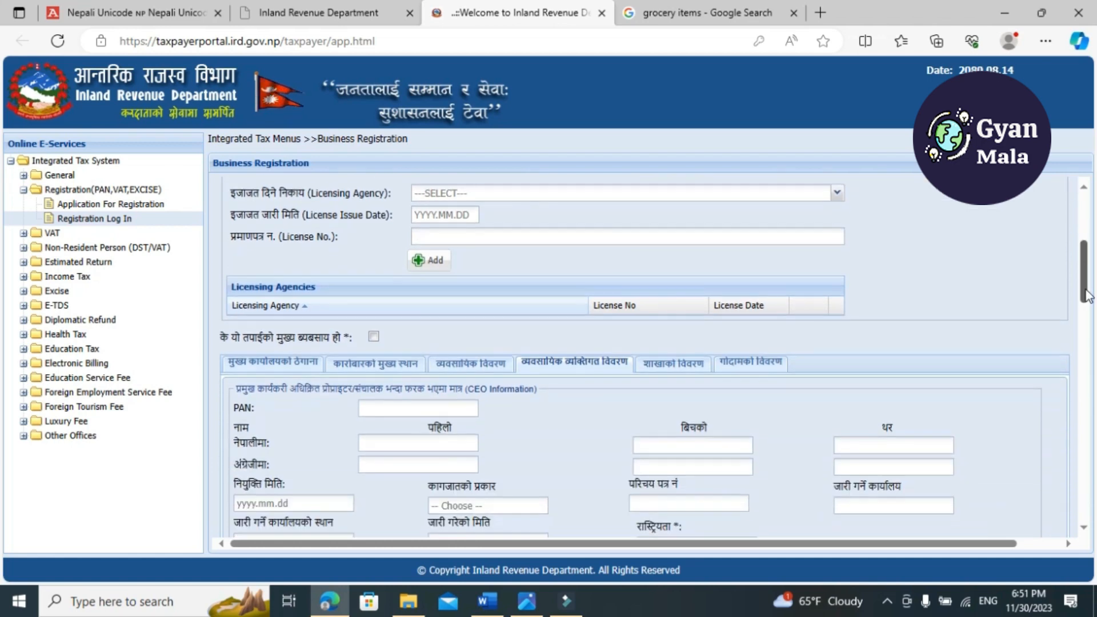
pyautogui.click(294, 361)
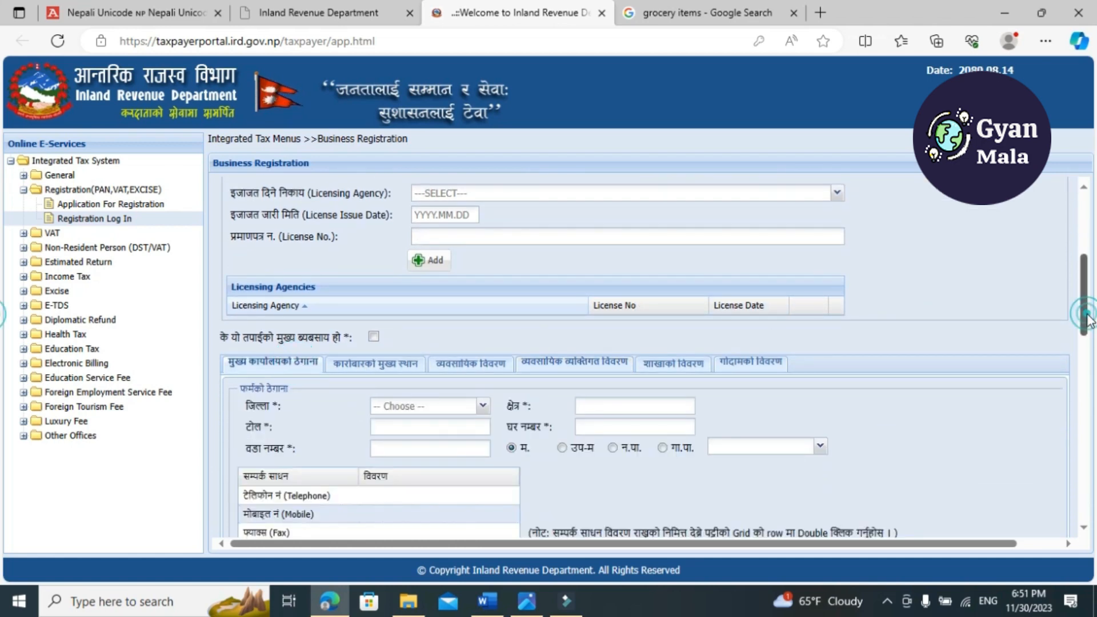
pyautogui.moveTo(1081, 314)
pyautogui.mouseDown()
pyautogui.moveTo(1094, 412)
pyautogui.moveTo(1094, 354)
pyautogui.moveTo(1094, 477)
pyautogui.moveTo(1091, 327)
pyautogui.mouseUp()
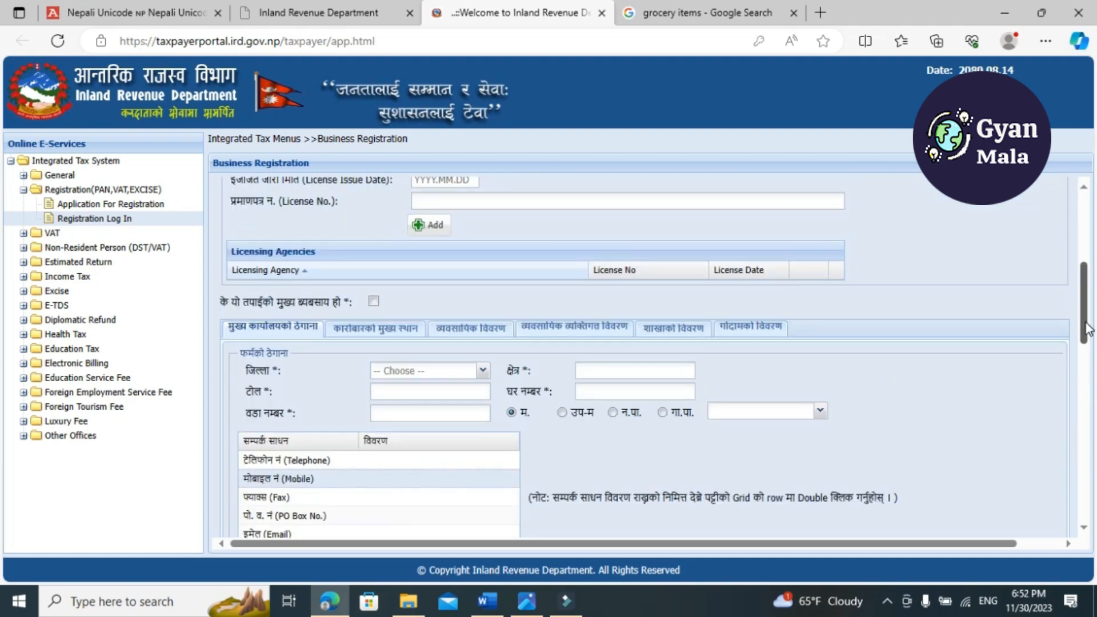
pyautogui.click(490, 333)
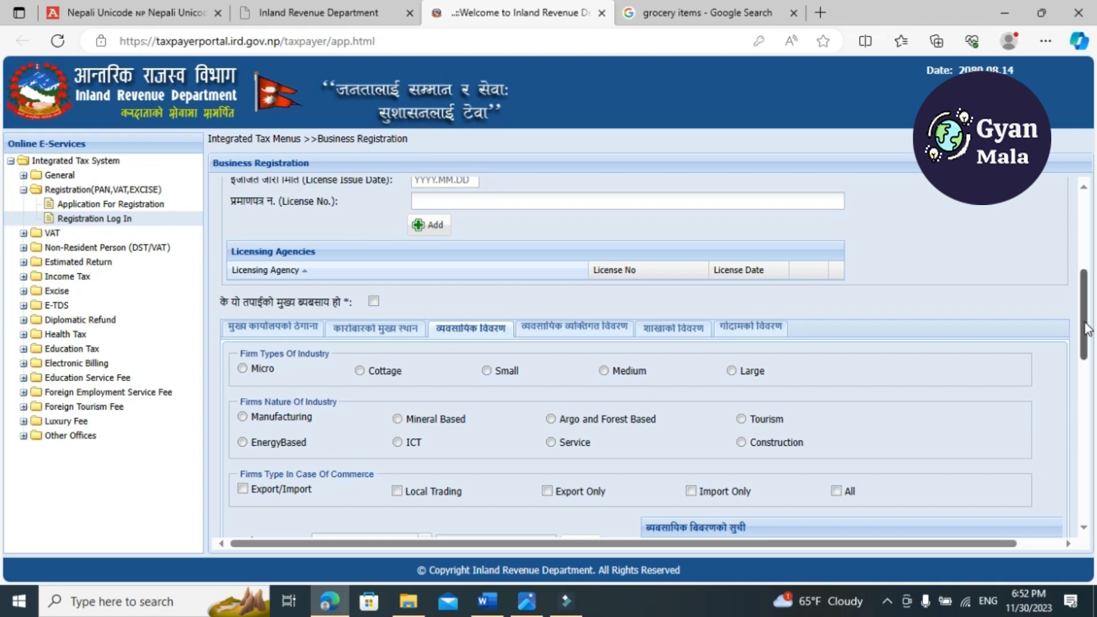
pyautogui.moveTo(1085, 329); pyautogui.dragTo(1092, 378)
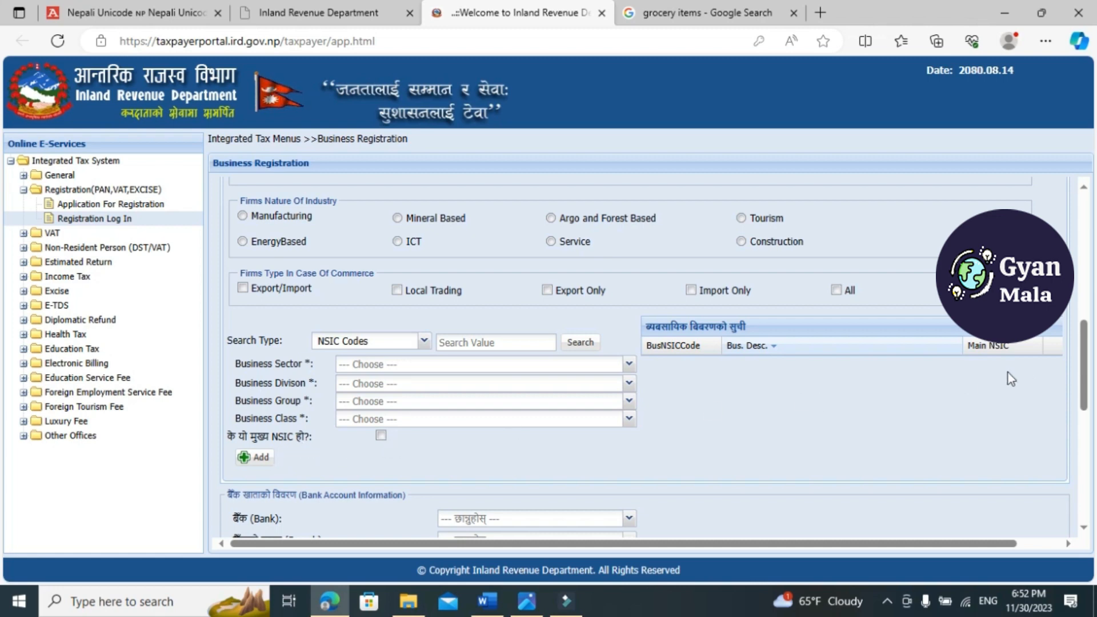
pyautogui.moveTo(1089, 368); pyautogui.dragTo(1093, 475)
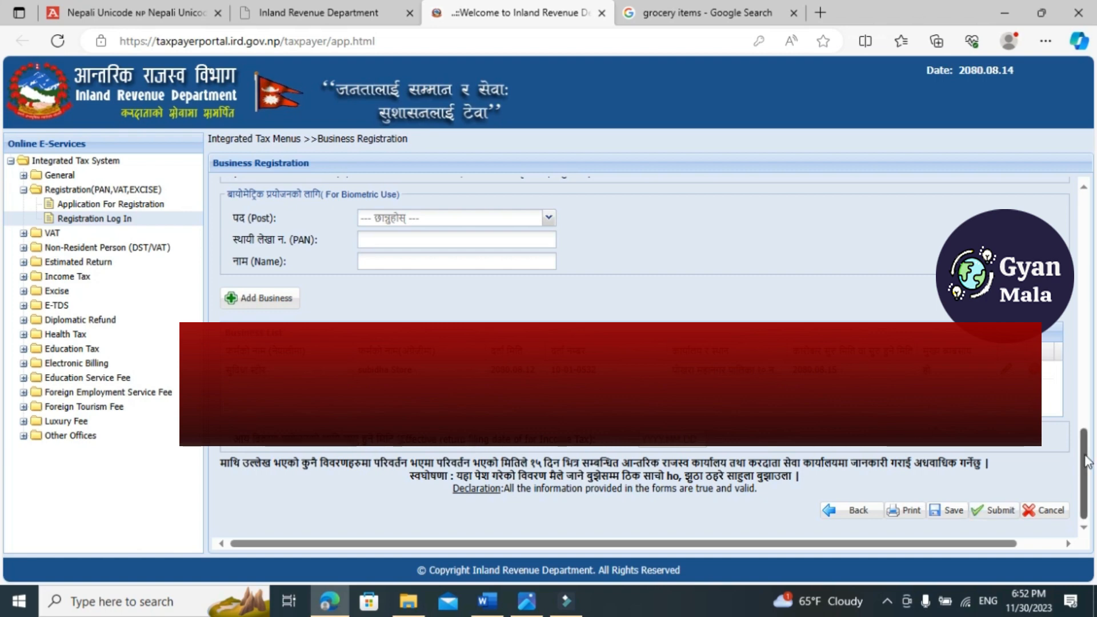
# Submit the business registration form and confirm the final submission
pyautogui.moveTo(1085, 462)
pyautogui.mouseDown()
pyautogui.moveTo(1084, 446)
pyautogui.moveTo(1086, 463)
pyautogui.mouseUp()
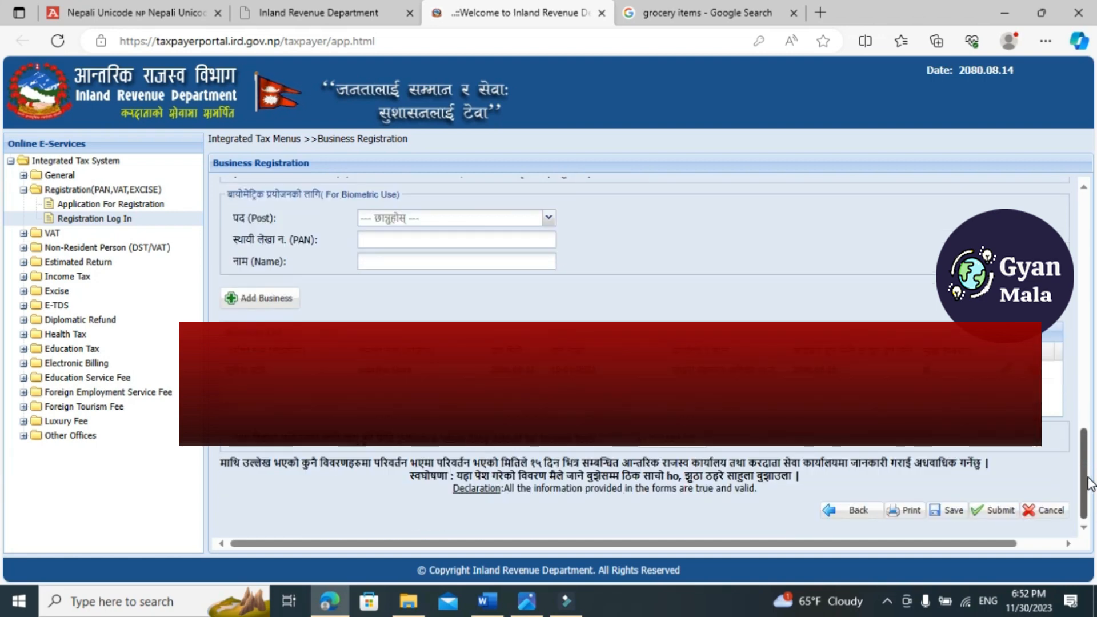
pyautogui.click(994, 513)
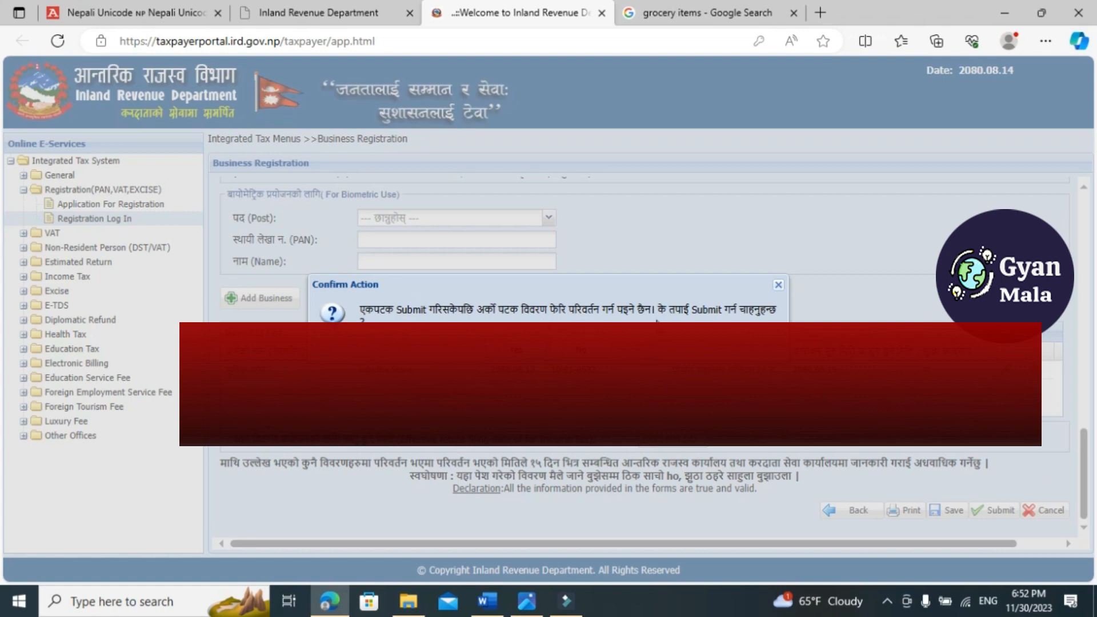
pyautogui.click(517, 353)
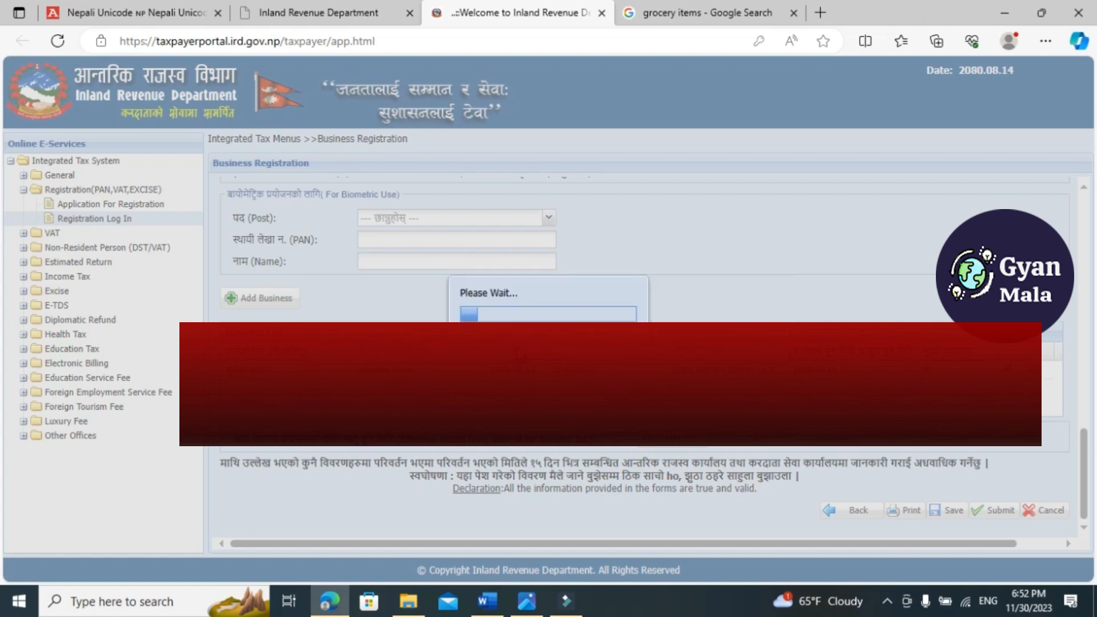